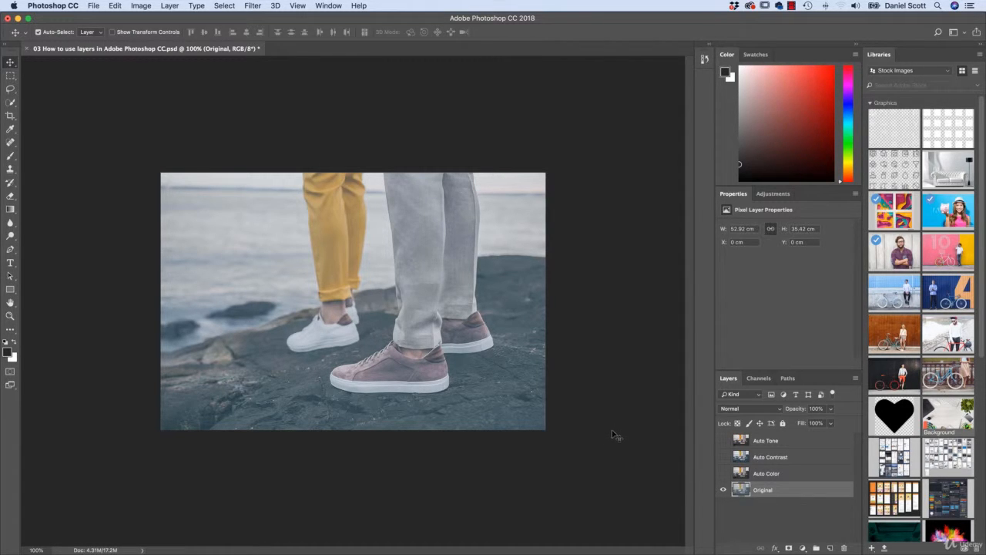
- Show the Auto Color, Auto Contrast and Auto Tone layers above Original to preview each correction in the finished example
{"action": "left_click", "coordinate": [723, 473]}
{"action": "left_click", "coordinate": [723, 457]}
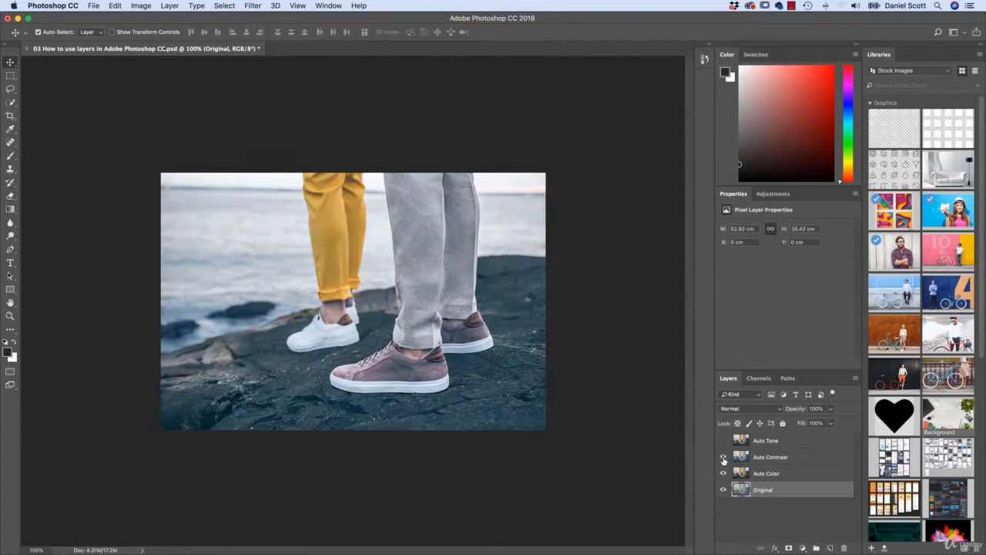
{"action": "left_click", "coordinate": [723, 440]}
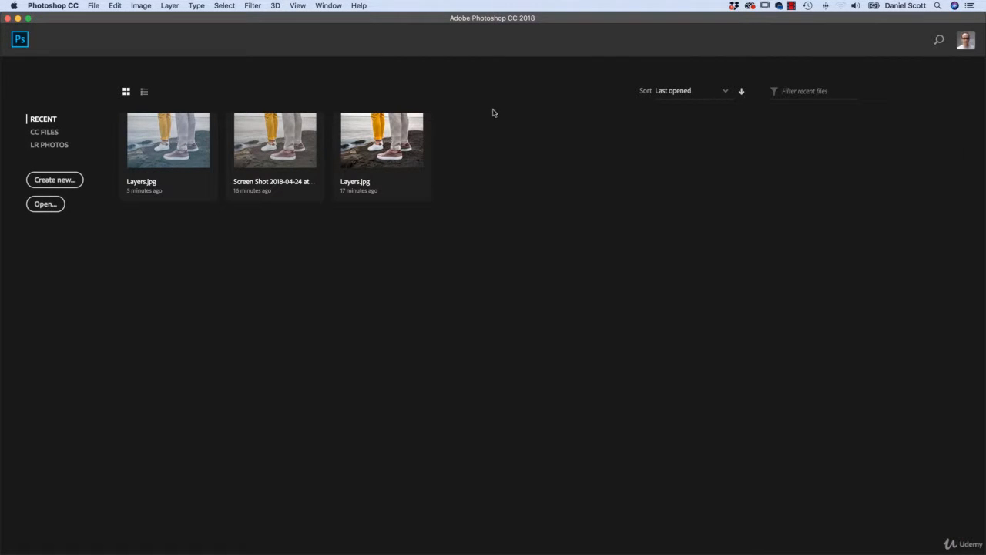
- Open Layers.jpg from the 01 Layers folder inside Exercise Files
{"action": "left_click", "coordinate": [94, 6]}
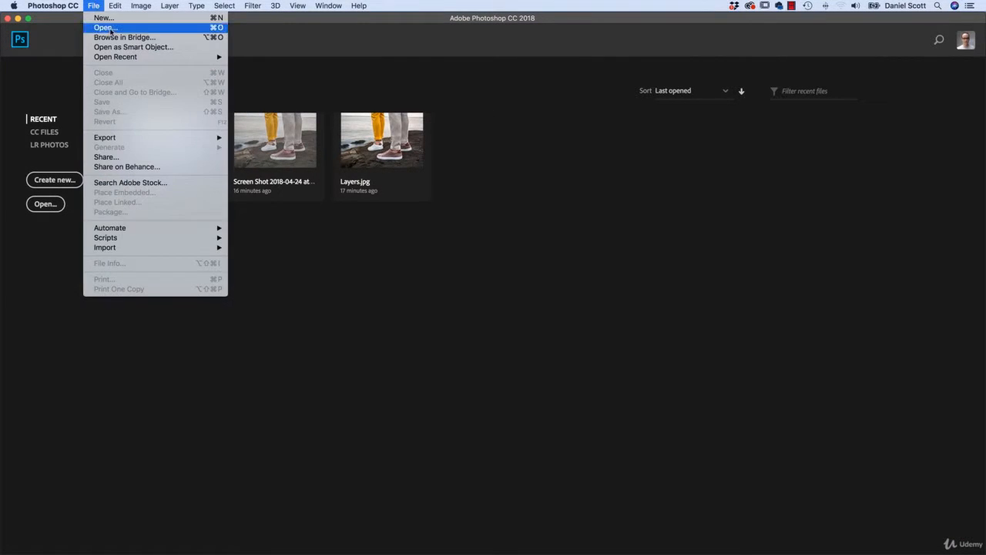
{"action": "left_click", "coordinate": [108, 28]}
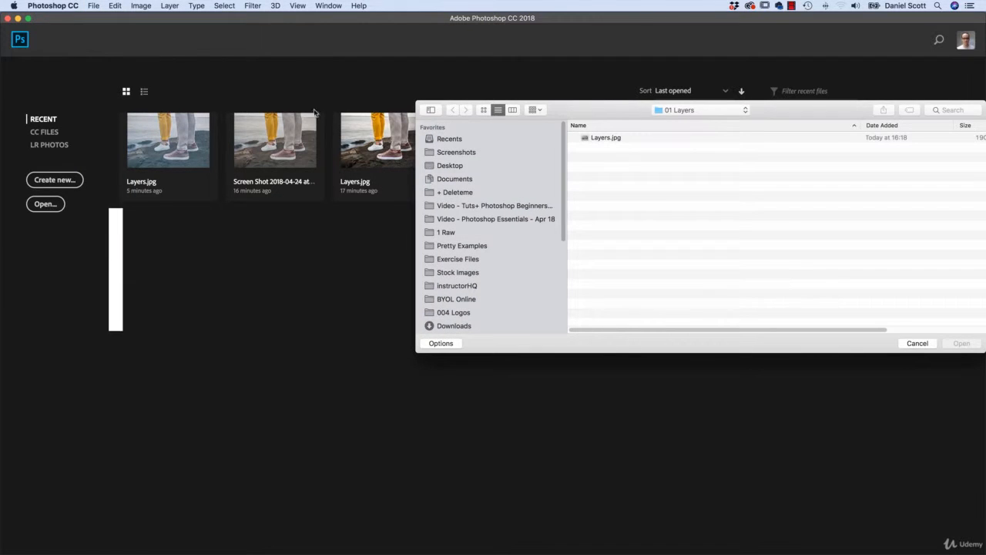
{"action": "left_click", "coordinate": [464, 260]}
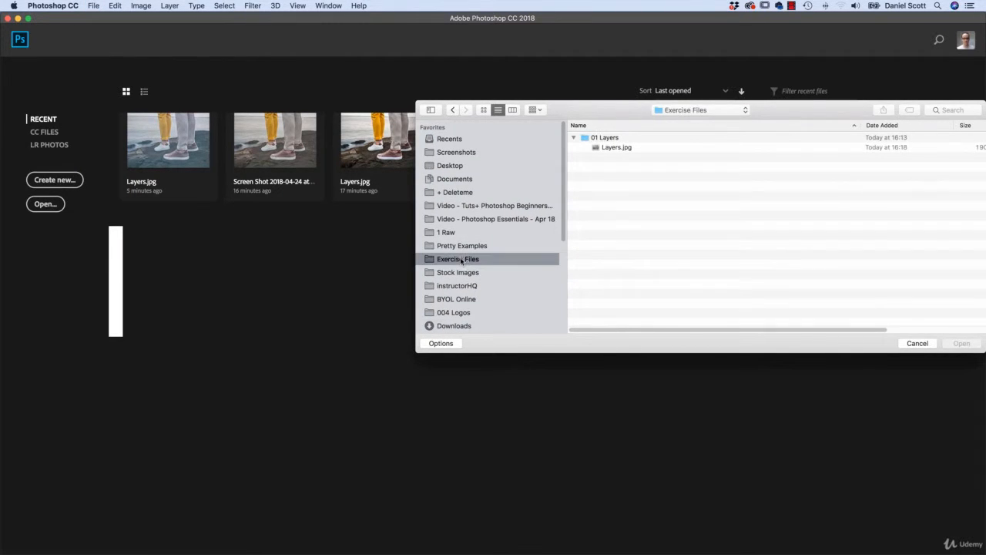
{"action": "left_click", "coordinate": [581, 140]}
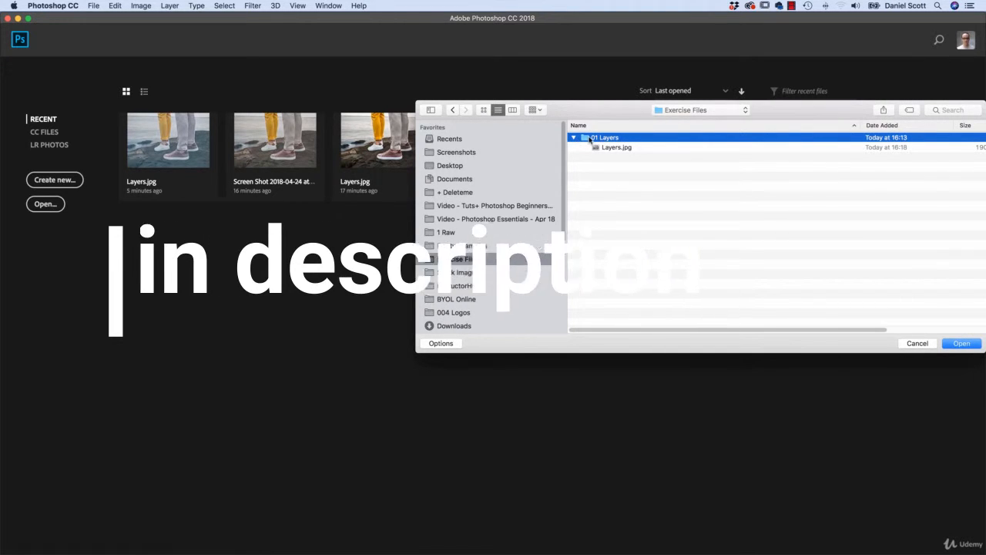
{"action": "double_click", "coordinate": [581, 139]}
{"action": "left_click", "coordinate": [592, 138]}
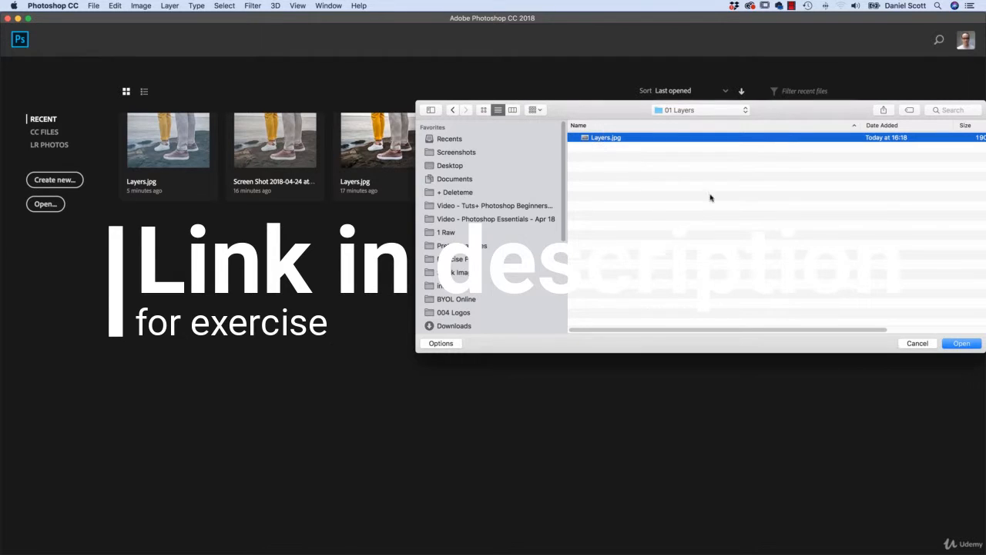
{"action": "left_click", "coordinate": [963, 344]}
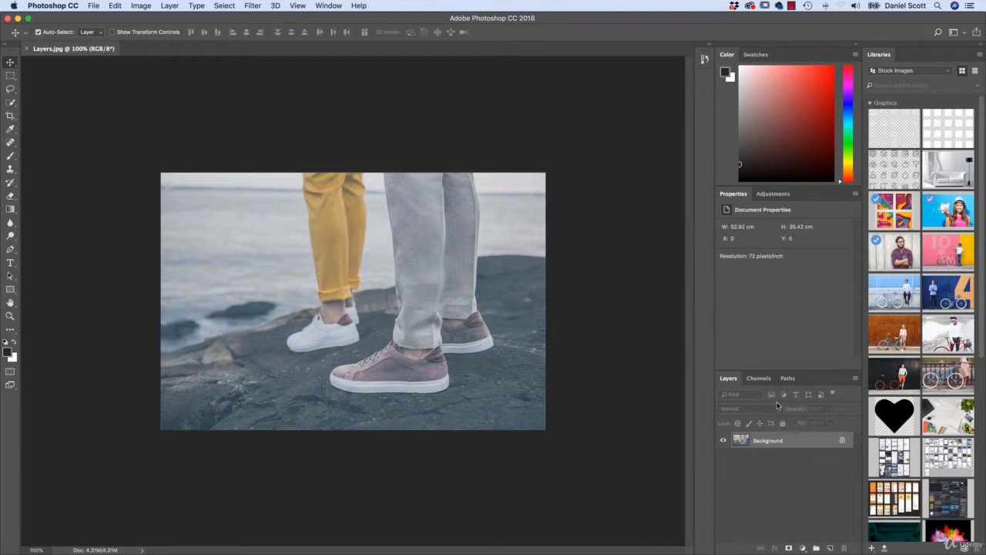
- Duplicate the Background layer within Layers.jpg and name the copy Auto Tone
{"action": "left_click", "coordinate": [329, 6]}
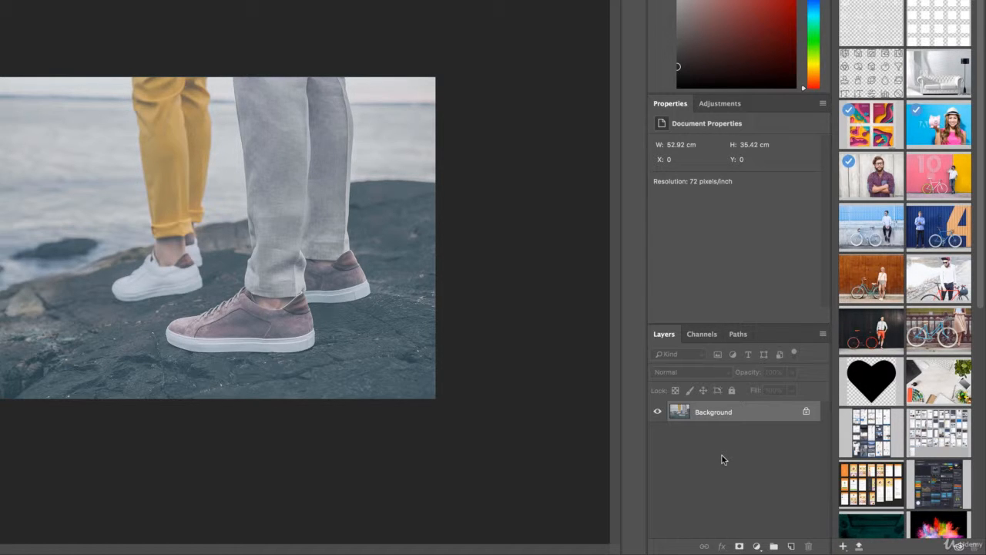
{"action": "right_click", "coordinate": [710, 416]}
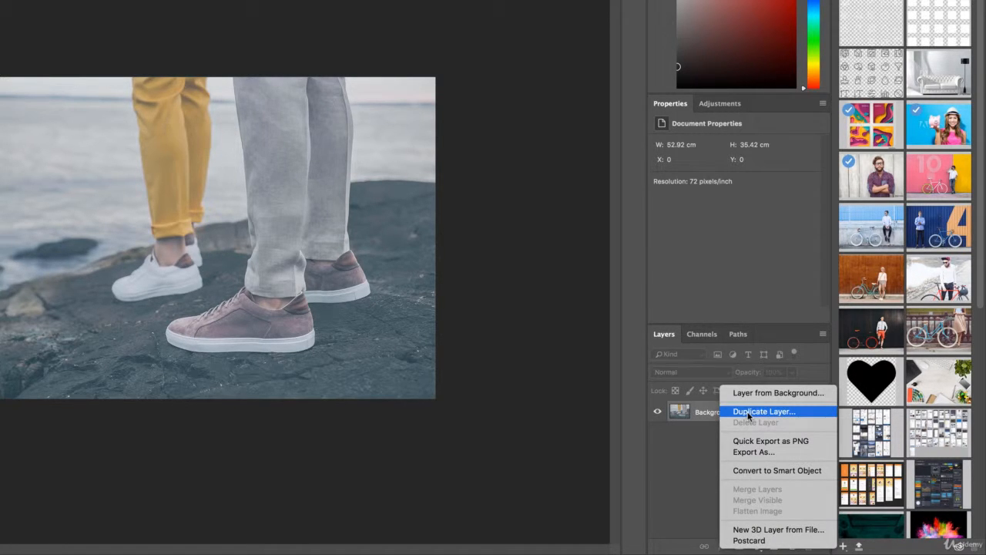
{"action": "left_click", "coordinate": [748, 413]}
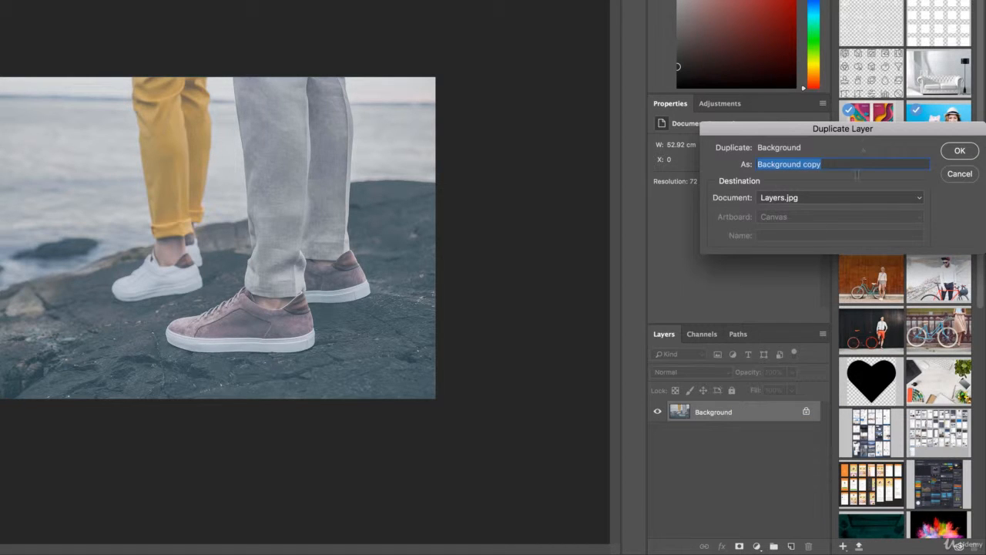
{"action": "left_click_drag", "start_coordinate": [893, 134], "coordinate": [381, 180]}
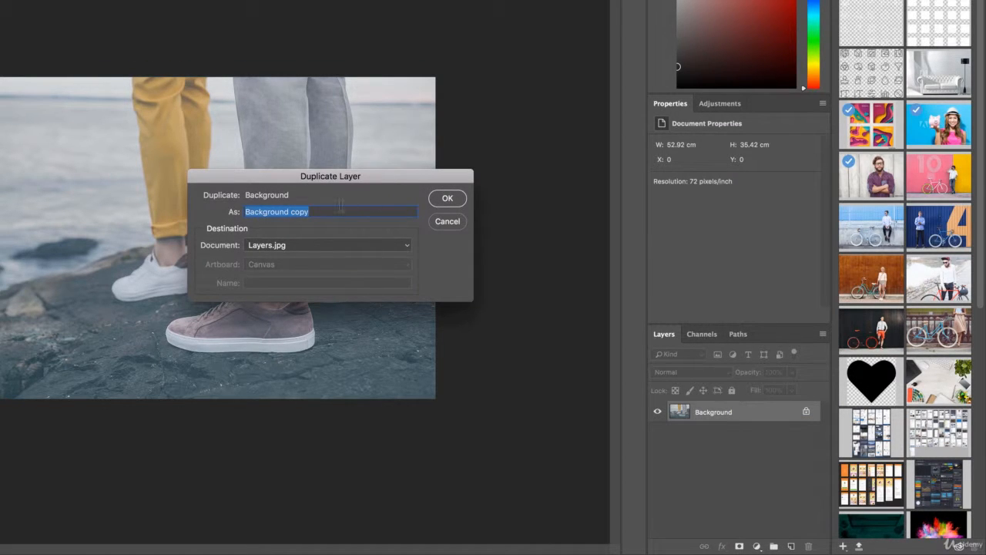
{"action": "type", "text": "Auto"}
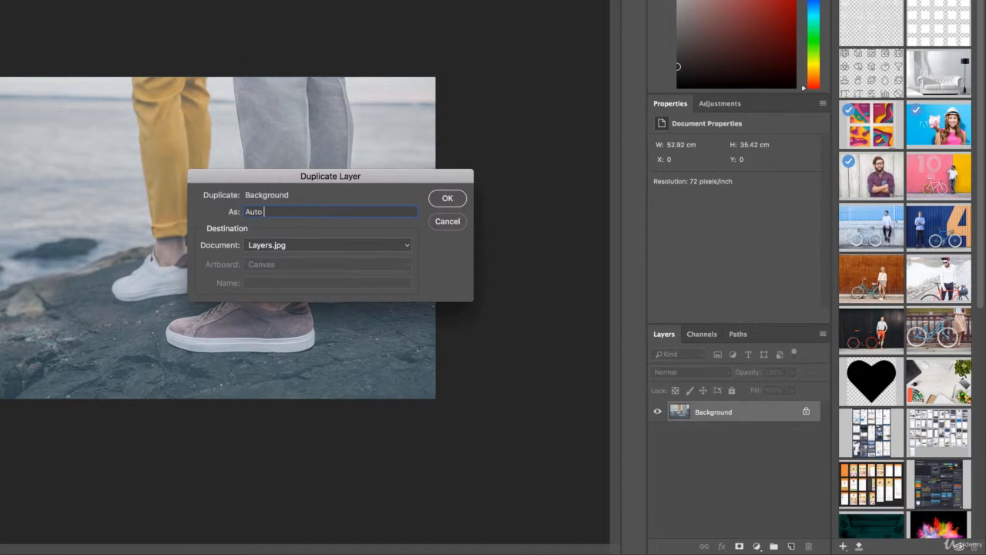
{"action": "type", "text": " Tone"}
{"action": "left_click", "coordinate": [446, 199]}
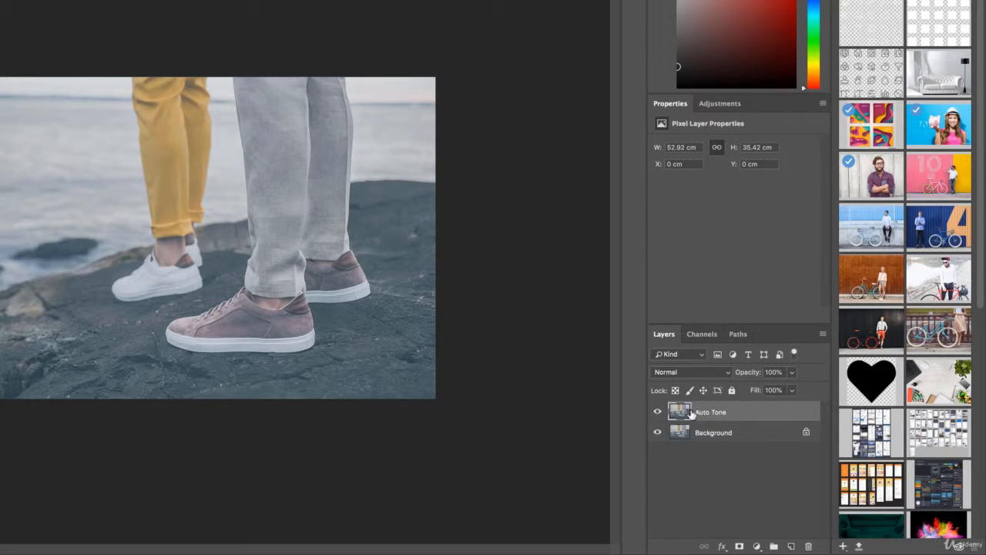
- Apply the Auto Tone correction to the Auto Tone layer, leaving the Background layer untouched
{"action": "left_click", "coordinate": [741, 428]}
{"action": "left_click", "coordinate": [738, 416]}
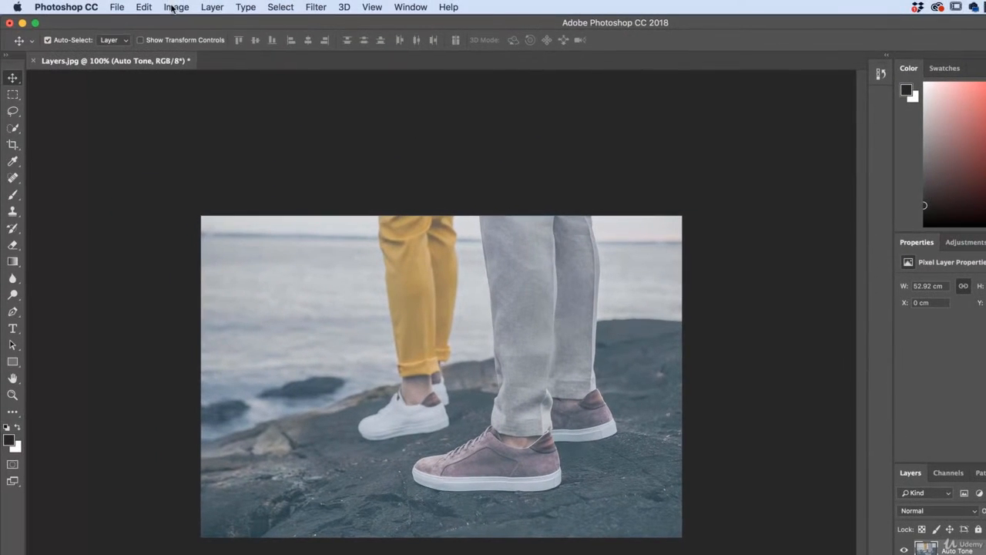
{"action": "left_click", "coordinate": [174, 7]}
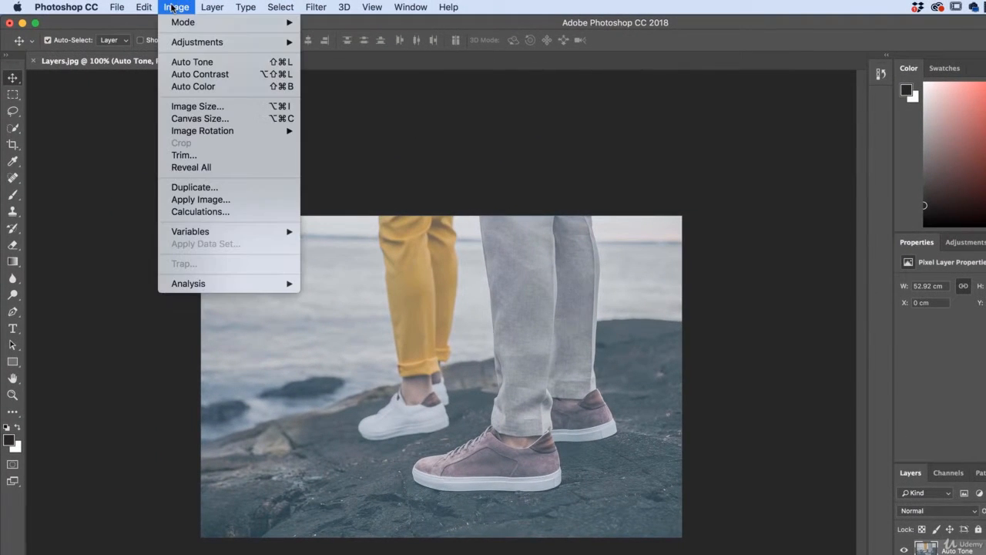
{"action": "left_click", "coordinate": [207, 67]}
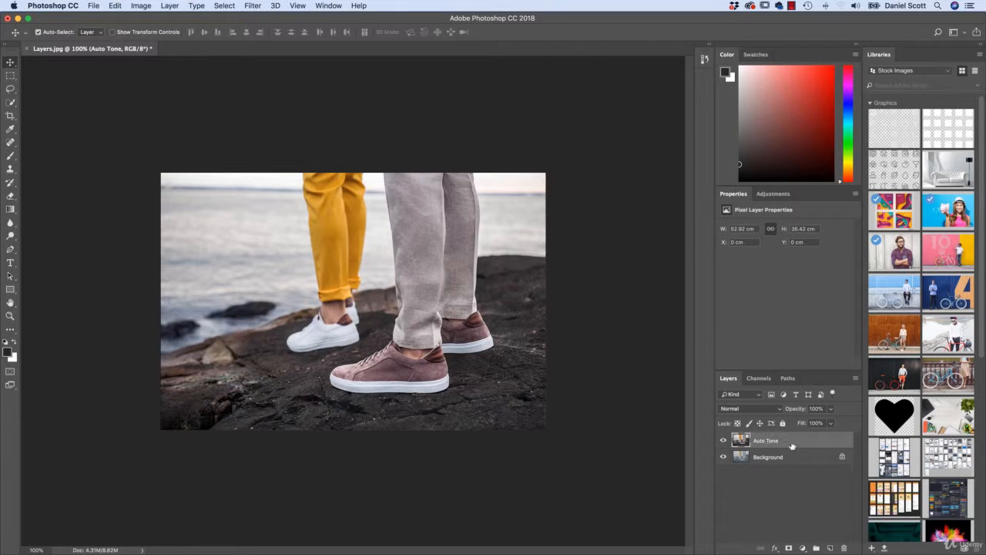
- Switch the Auto Tone layer's visibility off and on to compare it with the Background, leaving it hidden
{"action": "left_click", "coordinate": [722, 440]}
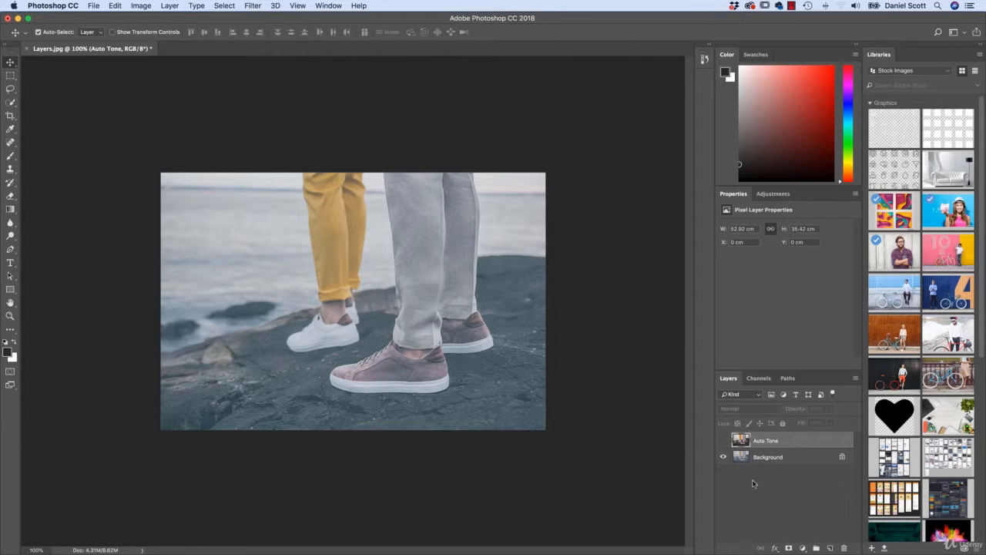
{"action": "left_click", "coordinate": [723, 441]}
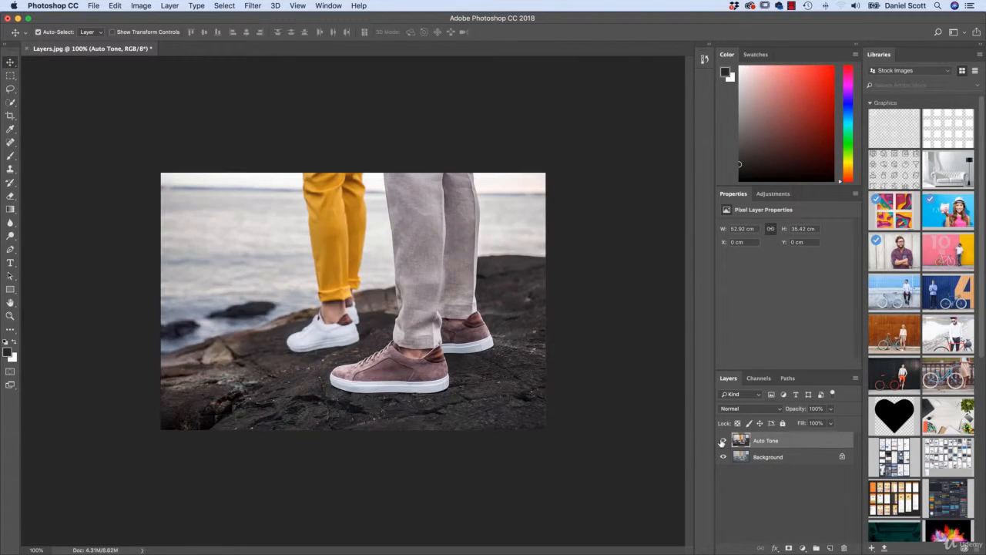
{"action": "left_click", "coordinate": [723, 441]}
{"action": "left_click", "coordinate": [722, 441]}
{"action": "left_click", "coordinate": [723, 441]}
{"action": "left_click", "coordinate": [723, 441]}
{"action": "left_click", "coordinate": [722, 441]}
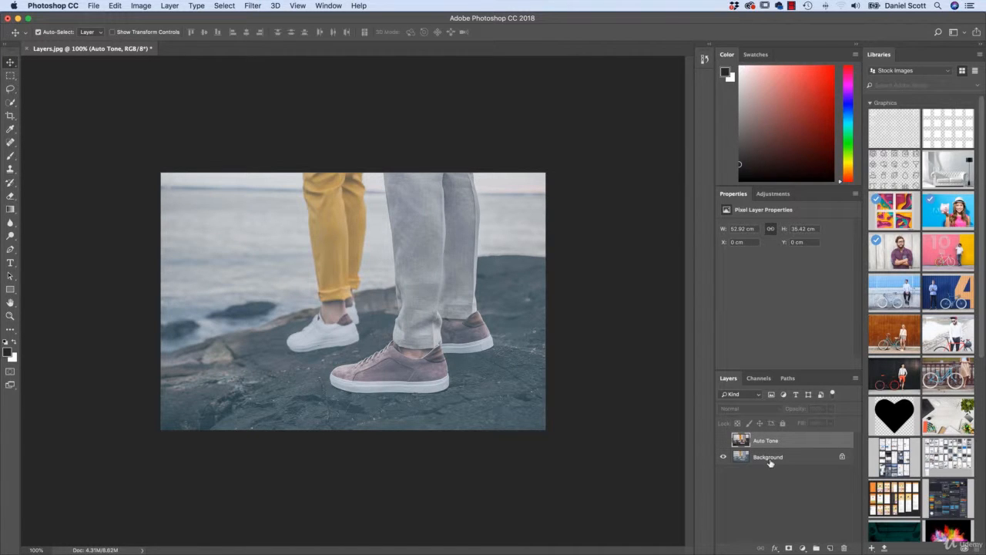
- Duplicate the Background layer as Auto Contrast and apply the Auto Contrast correction to the copy
{"action": "left_click", "coordinate": [769, 460]}
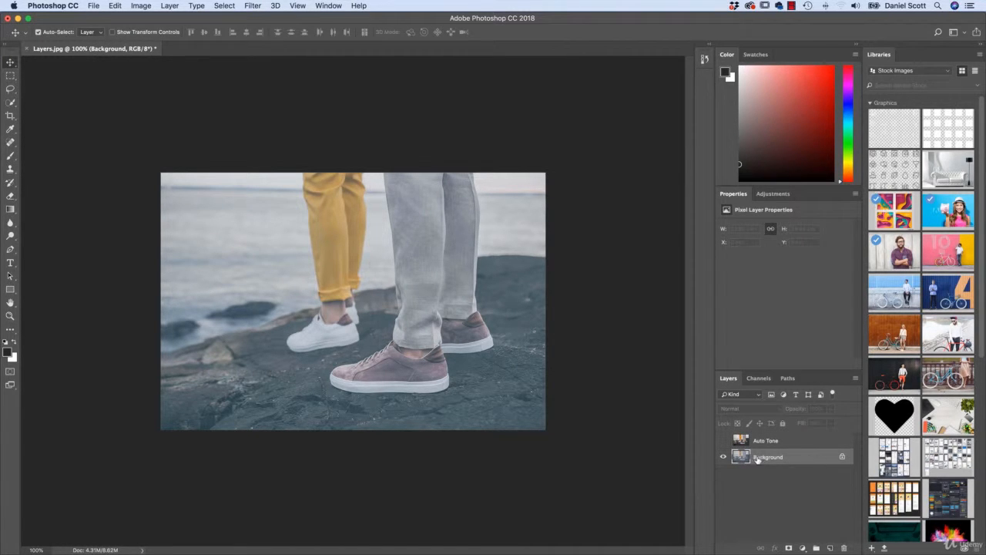
{"action": "right_click", "coordinate": [773, 460]}
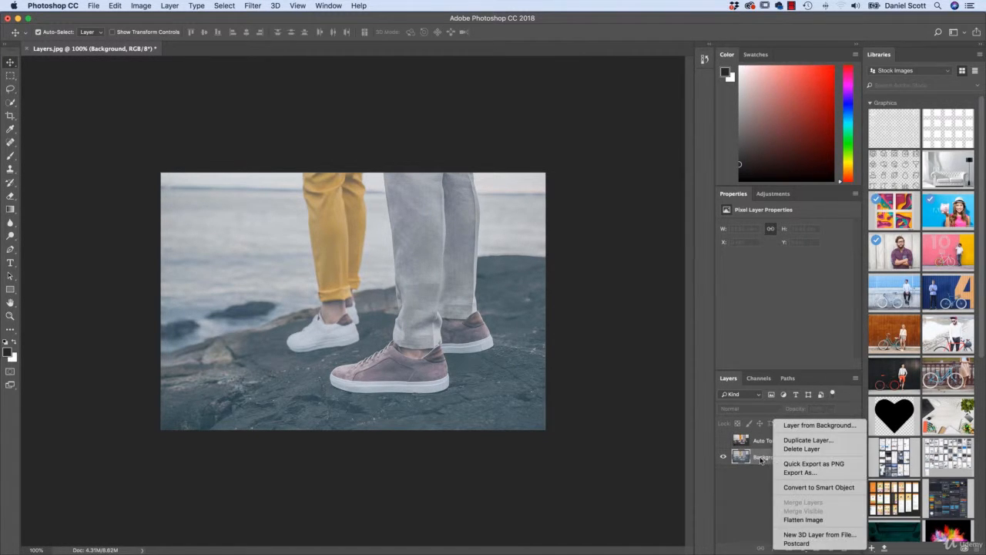
{"action": "left_click", "coordinate": [797, 441]}
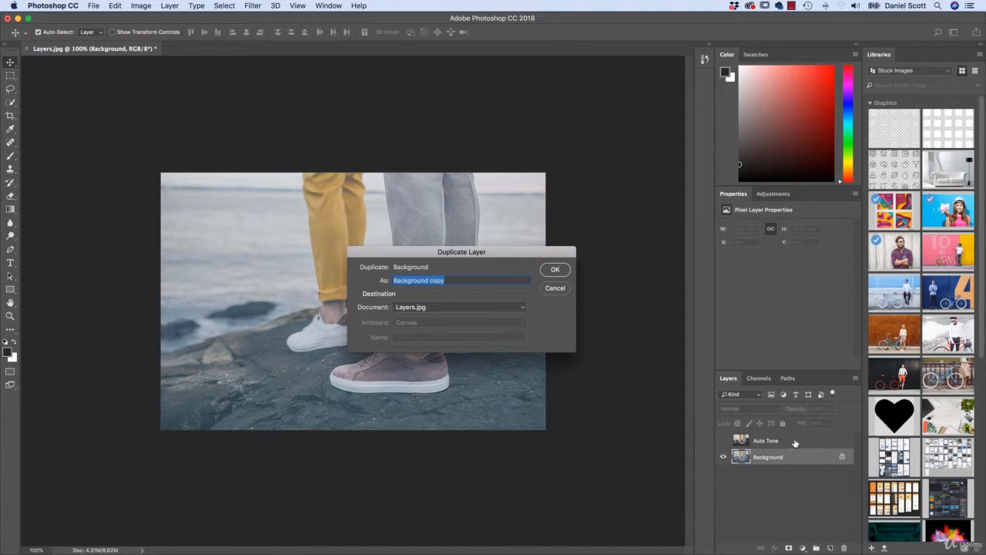
{"action": "type", "text": "Auto Contrast"}
{"action": "key", "text": "Return"}
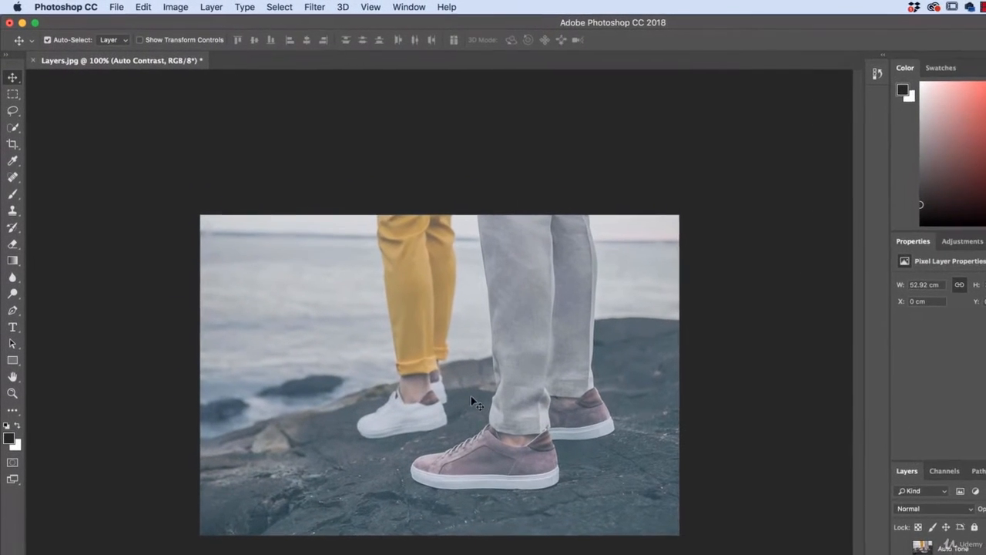
{"action": "left_click", "coordinate": [152, 5]}
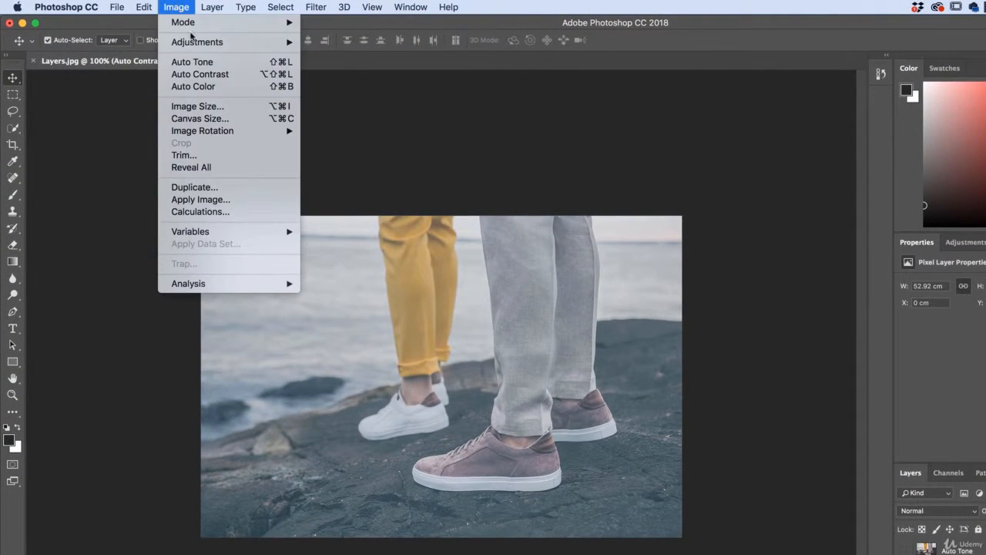
{"action": "left_click", "coordinate": [200, 75]}
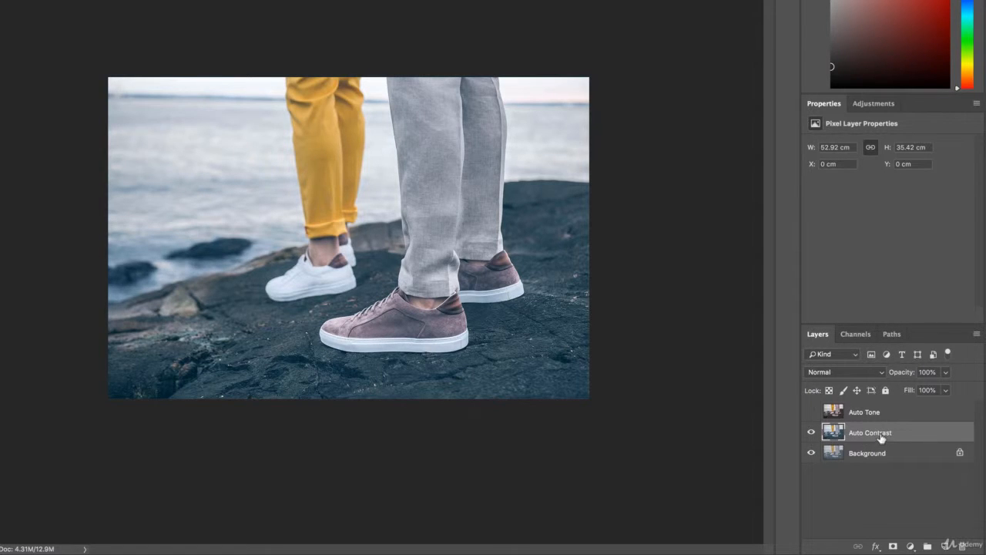
- Compare the Auto Contrast layer with the Background by switching its visibility off and on
{"action": "left_click", "coordinate": [809, 434]}
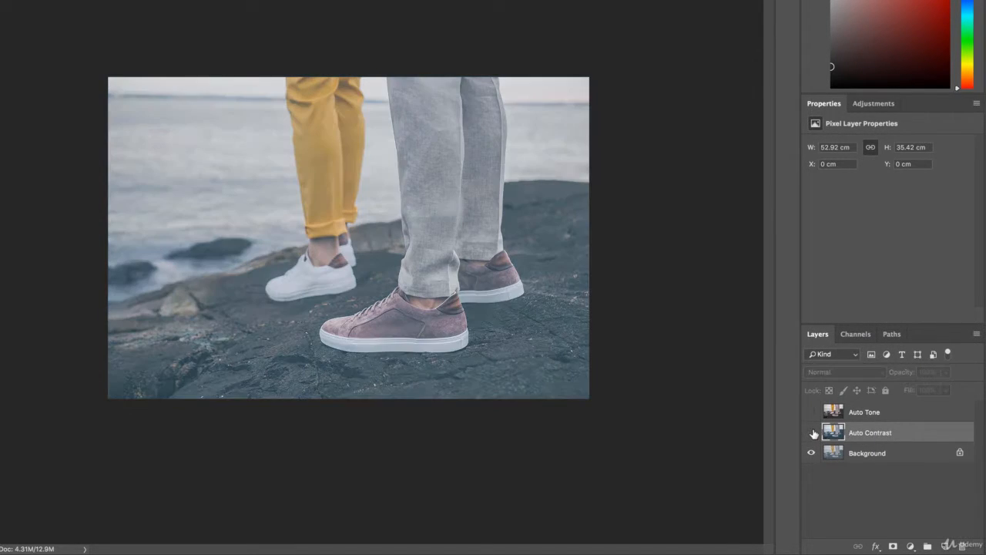
{"action": "left_click", "coordinate": [812, 434]}
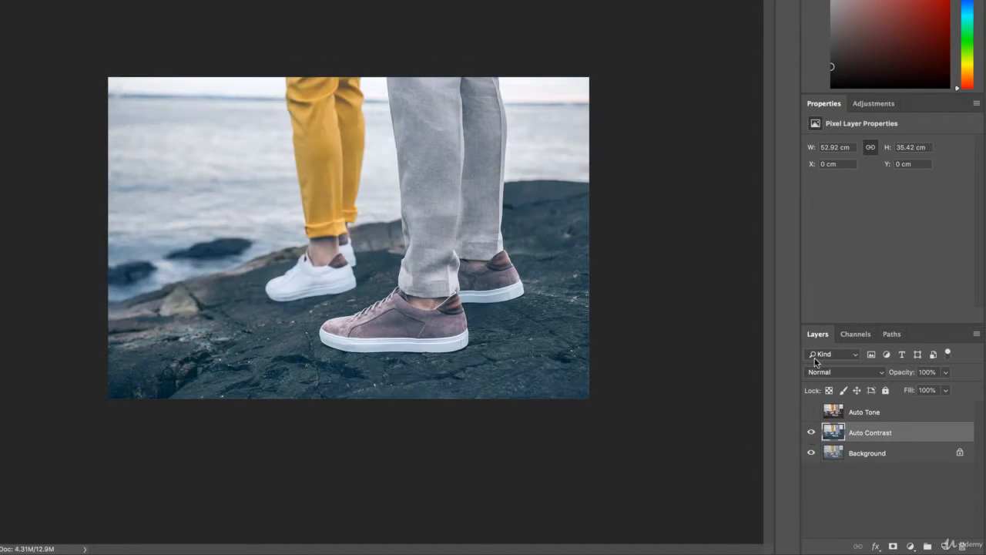
{"action": "left_click", "coordinate": [811, 434]}
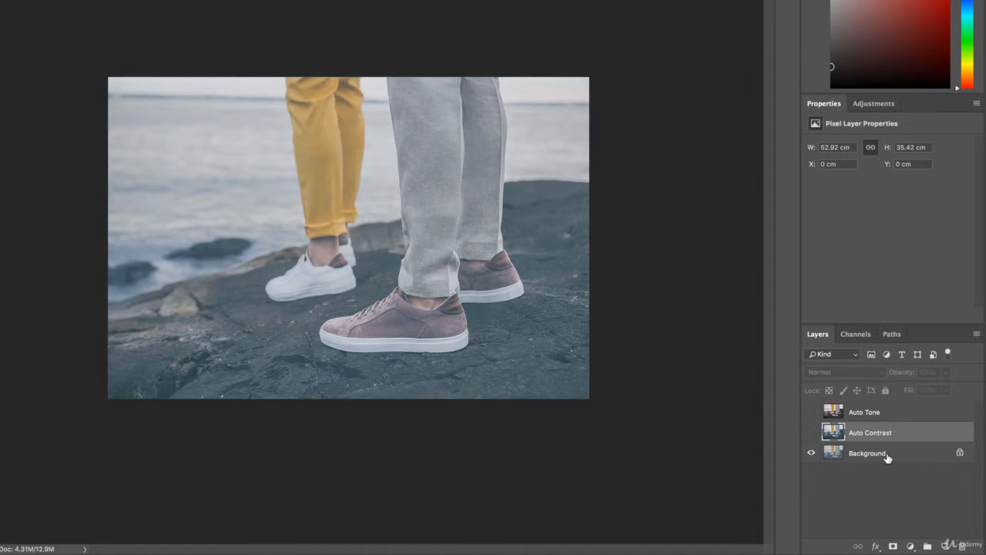
{"action": "left_click", "coordinate": [811, 434]}
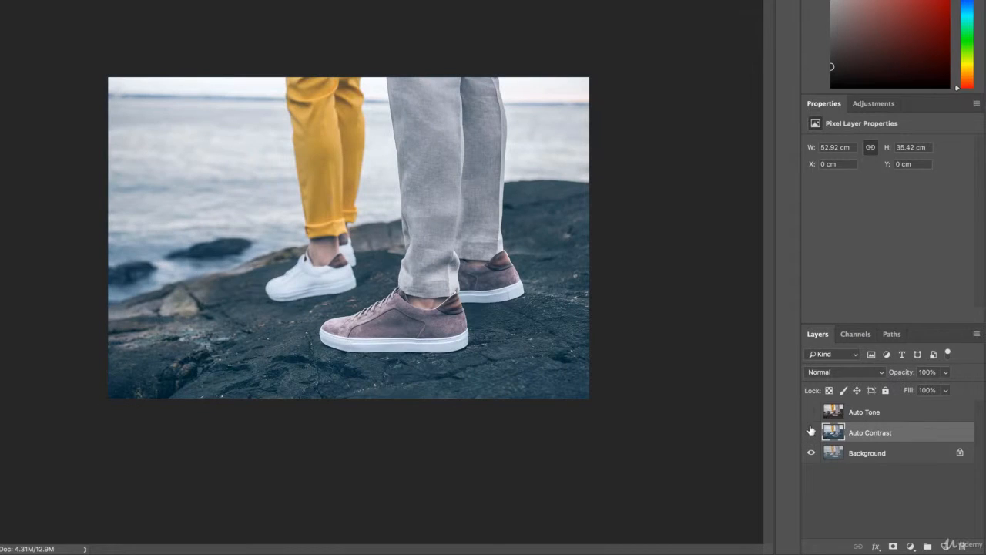
- Switch the Auto Tone layer on and off over Auto Contrast to compare both corrections, and leave both layers hidden
{"action": "left_click", "coordinate": [812, 413]}
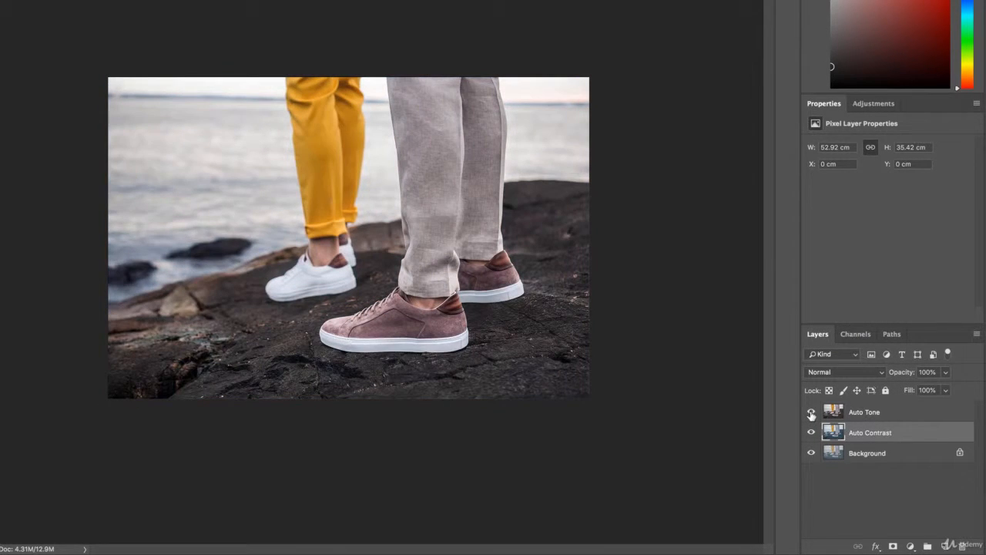
{"action": "left_click", "coordinate": [811, 413]}
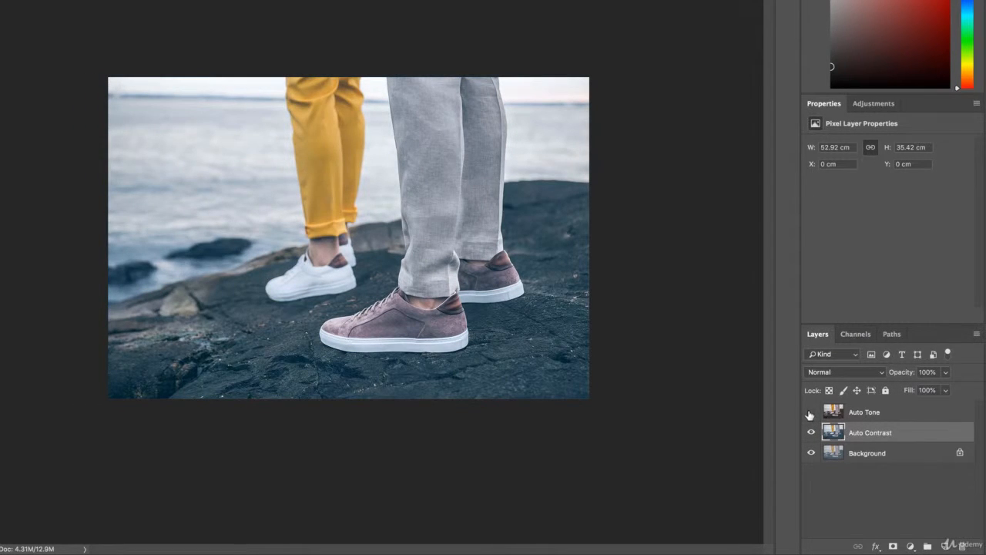
{"action": "left_click", "coordinate": [811, 413]}
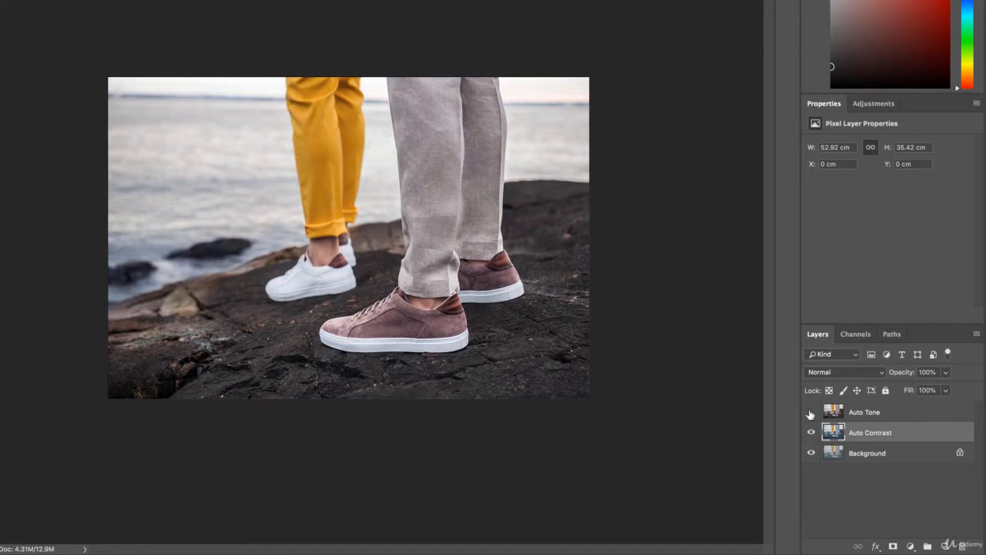
{"action": "left_click", "coordinate": [811, 413]}
{"action": "left_click", "coordinate": [811, 413]}
{"action": "left_click", "coordinate": [811, 413]}
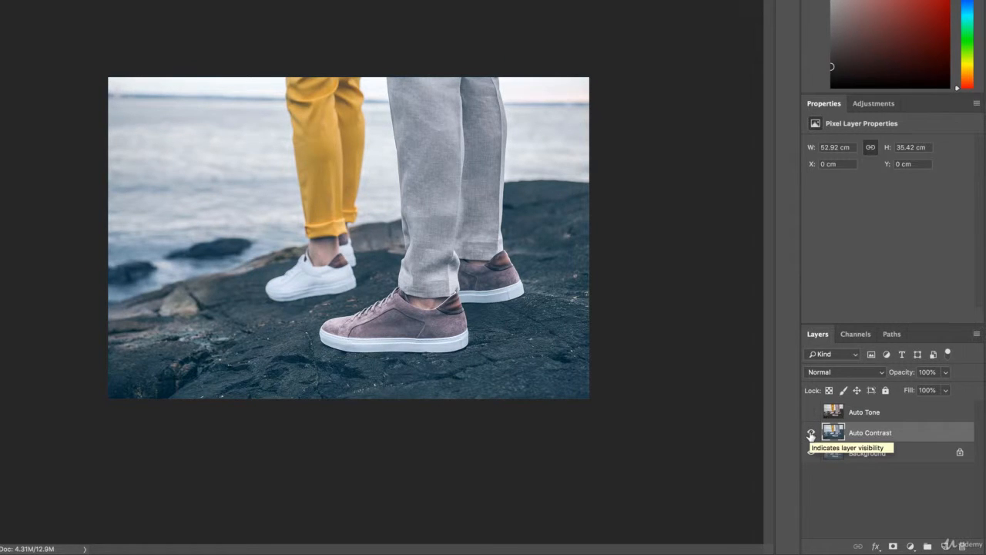
{"action": "left_click", "coordinate": [811, 434]}
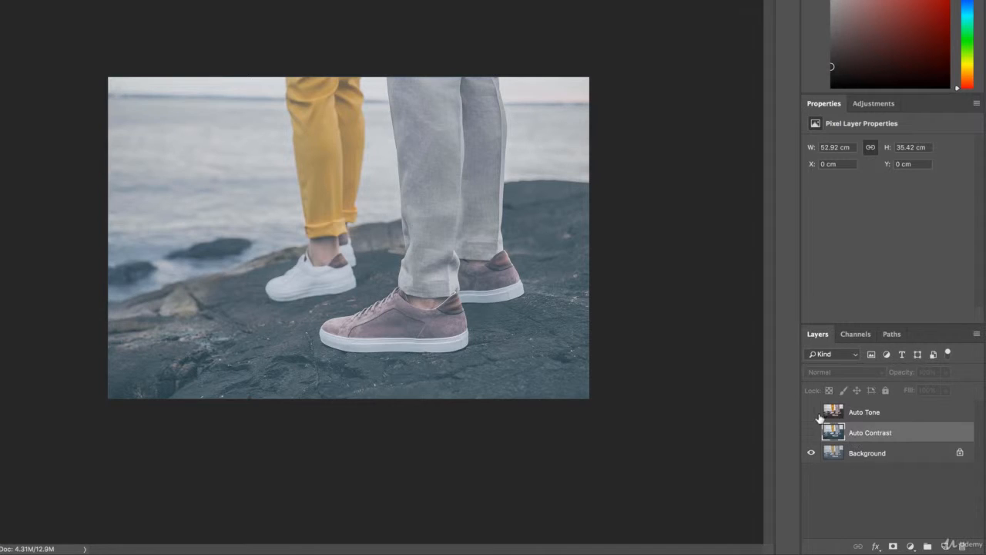
- Duplicate the Background layer as Auto Color and apply the Auto Color correction to the copy
{"action": "left_click", "coordinate": [850, 455]}
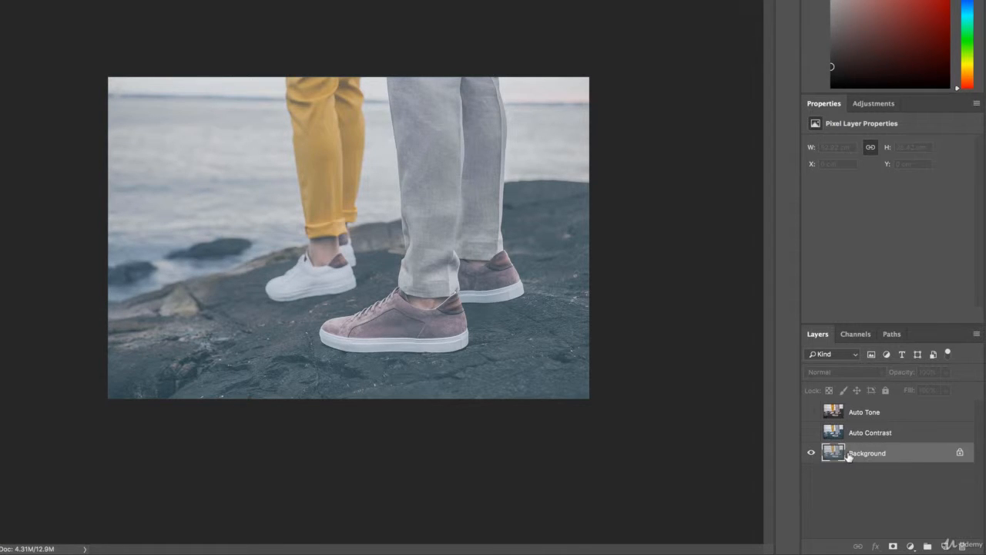
{"action": "right_click", "coordinate": [869, 456]}
{"action": "left_click", "coordinate": [902, 411]}
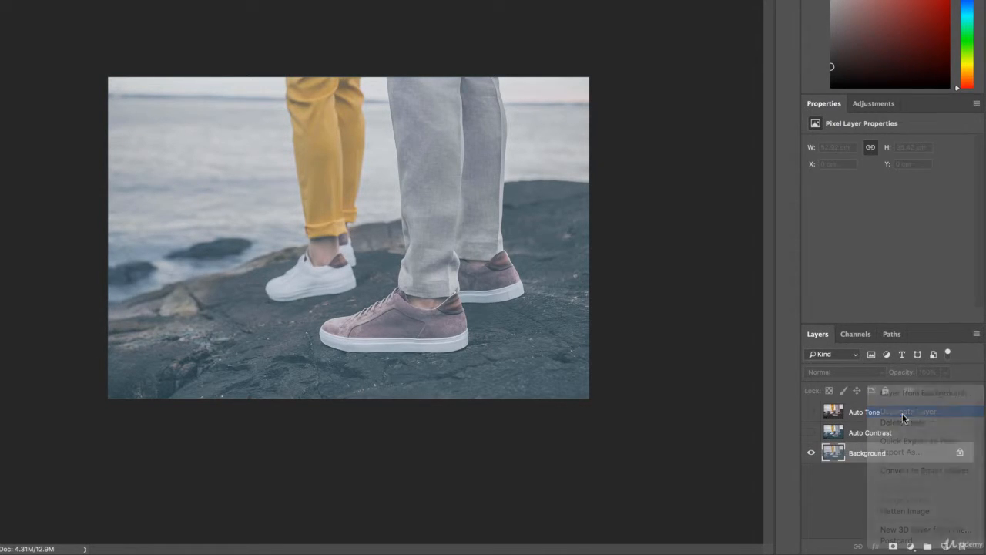
{"action": "type", "text": "Auto Color"}
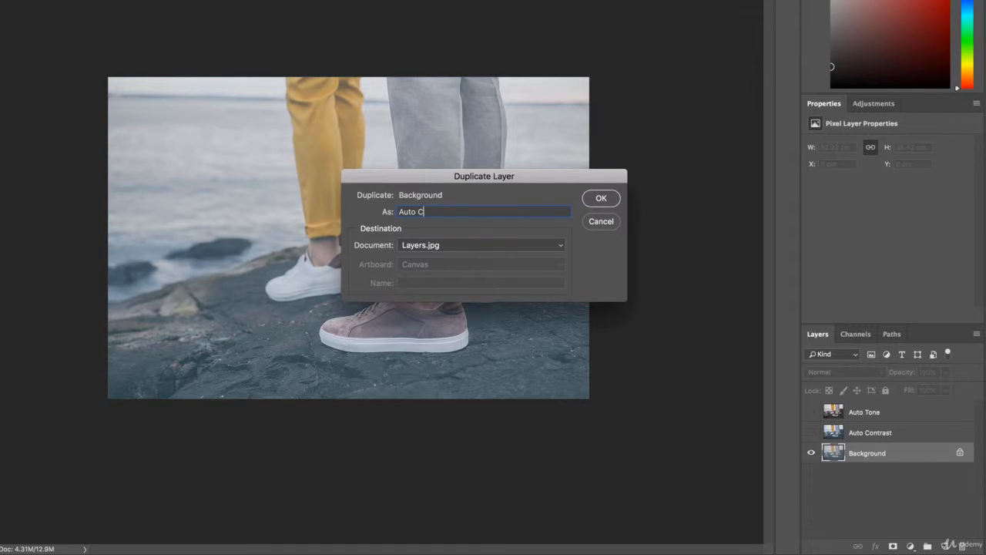
{"action": "left_click", "coordinate": [602, 199]}
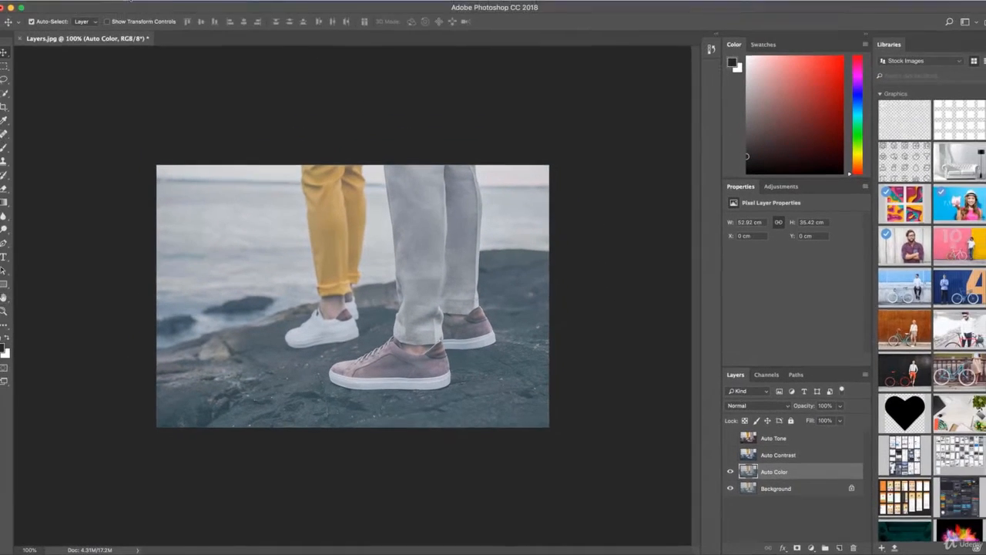
{"action": "left_click", "coordinate": [141, 5]}
{"action": "left_click", "coordinate": [172, 70]}
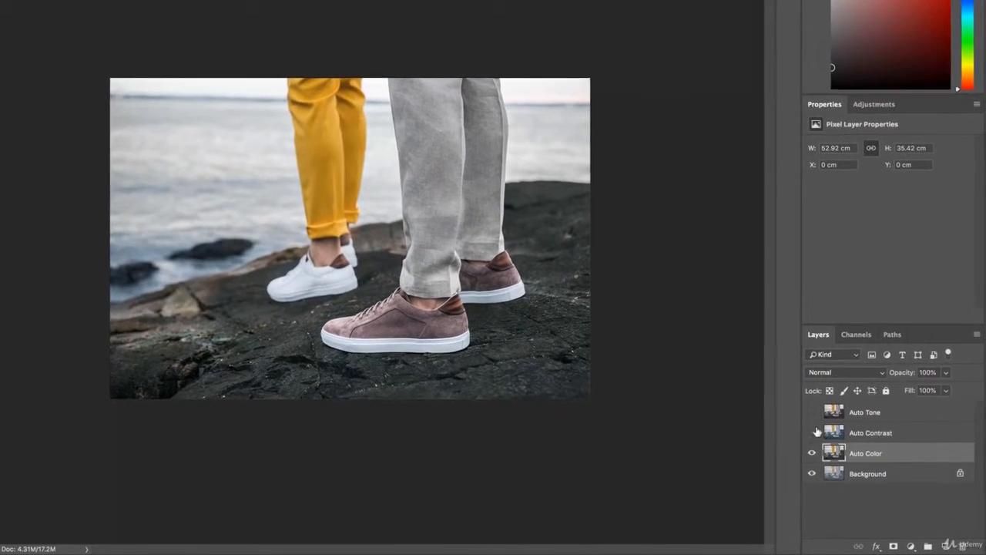
- Show the Auto Contrast layer and switch Auto Tone on and off above it to compare the corrections
{"action": "left_click", "coordinate": [811, 433]}
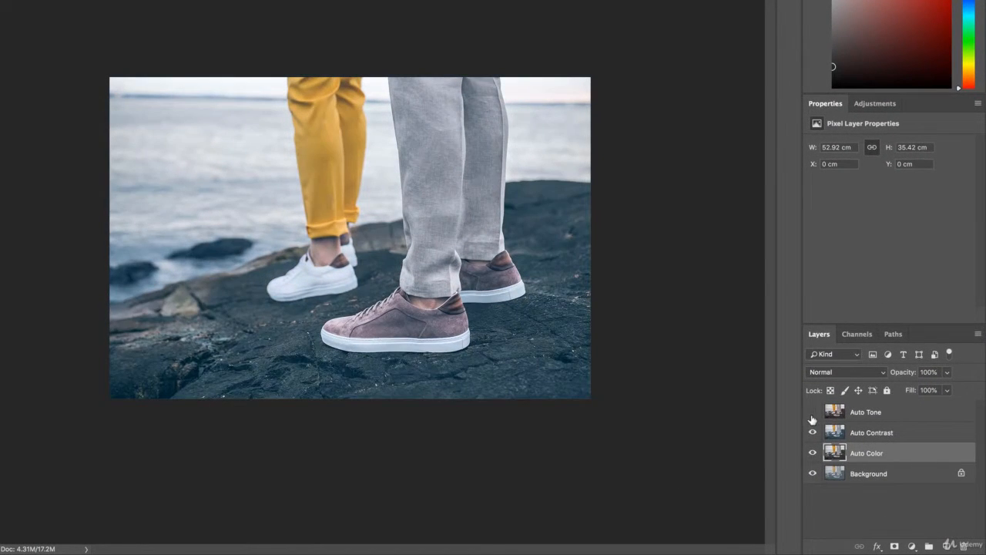
{"action": "left_click", "coordinate": [812, 412]}
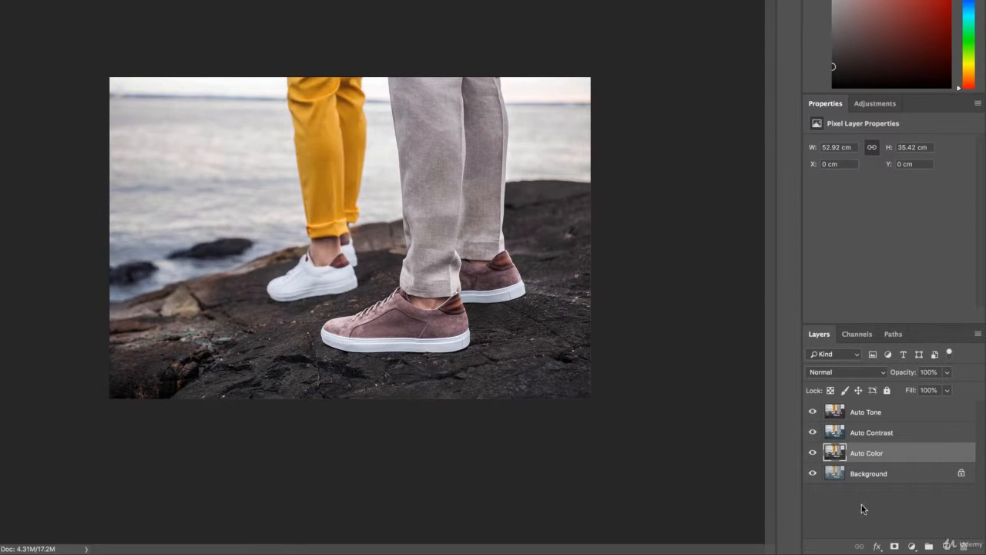
{"action": "left_click", "coordinate": [812, 412]}
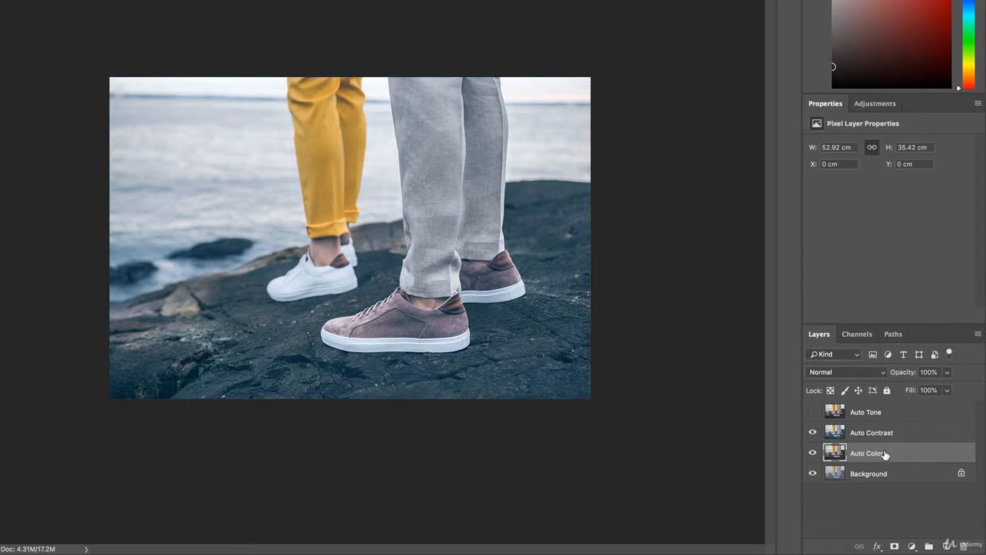
- Switch the Auto Color layer off and on beneath Auto Contrast to examine how stacking affects the image, leaving it shown
{"action": "left_click", "coordinate": [815, 453]}
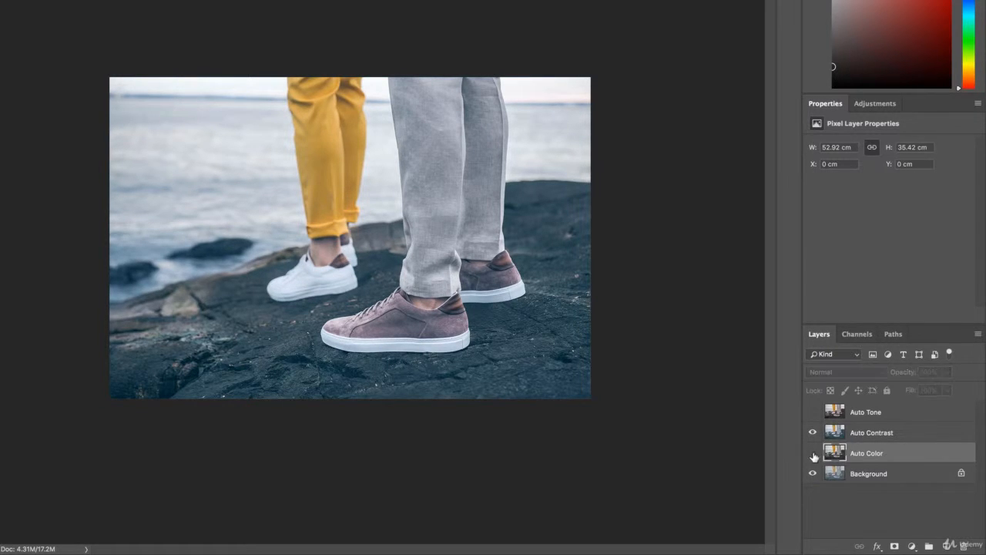
{"action": "left_click", "coordinate": [814, 455]}
{"action": "left_click", "coordinate": [813, 456]}
{"action": "left_click", "coordinate": [812, 455]}
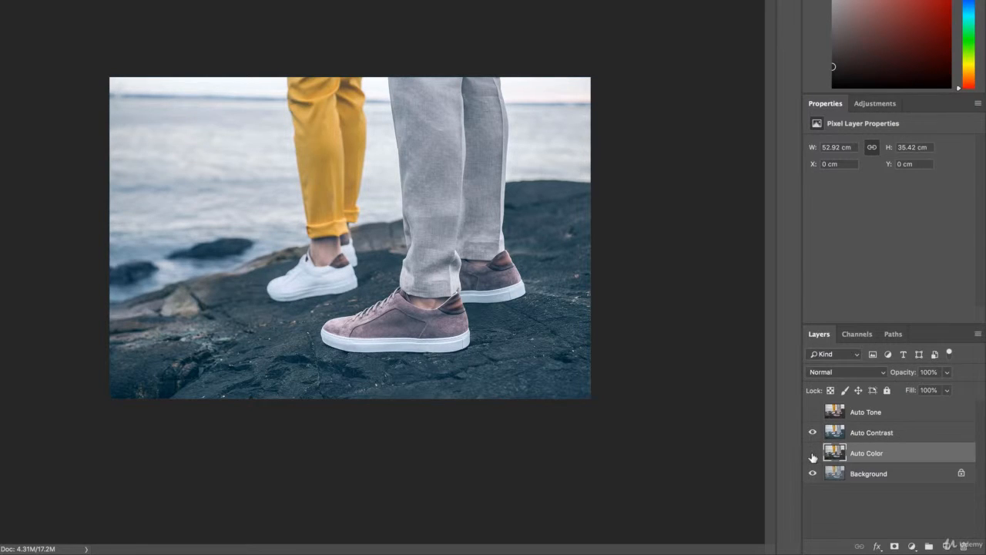
{"action": "left_click", "coordinate": [813, 454]}
{"action": "left_click", "coordinate": [813, 455]}
{"action": "left_click", "coordinate": [810, 455]}
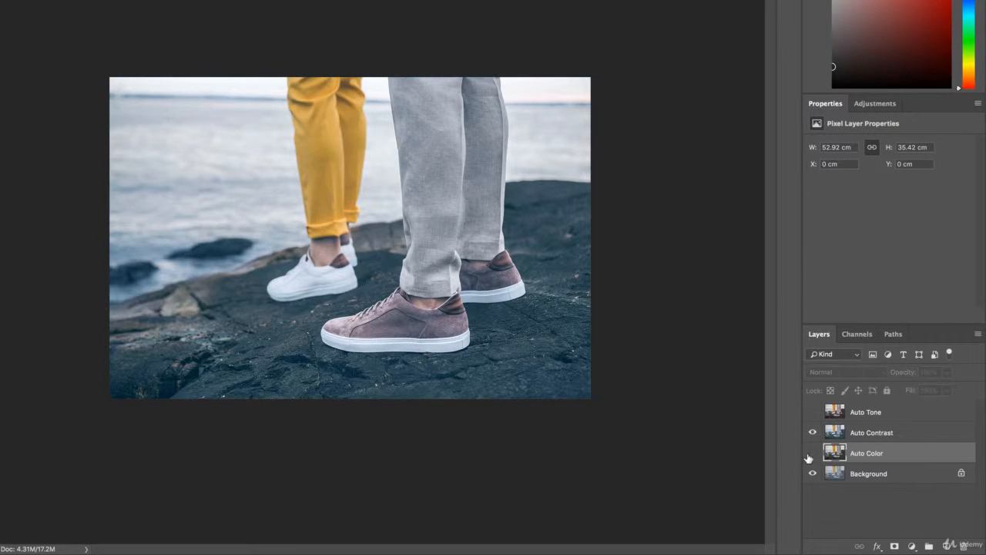
{"action": "left_click", "coordinate": [812, 455]}
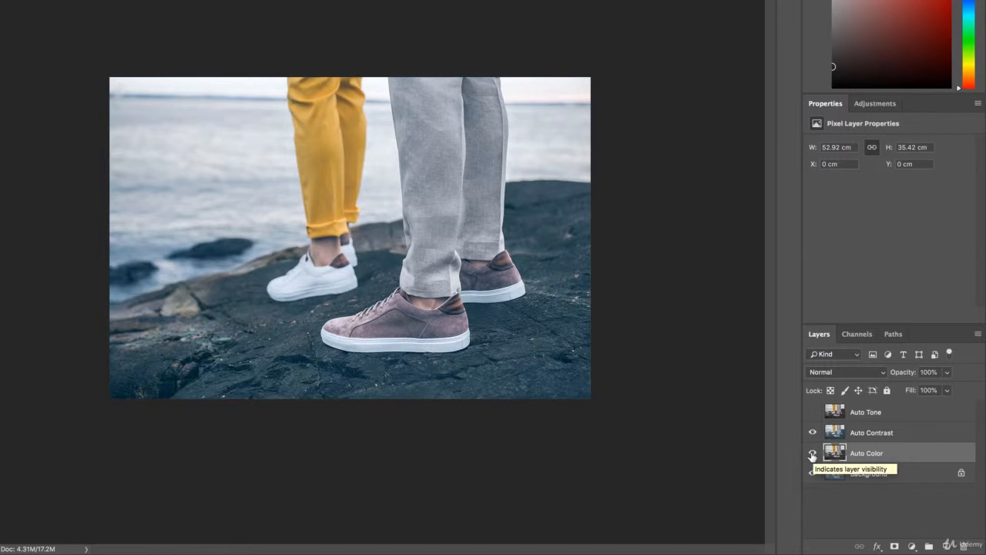
{"action": "left_click", "coordinate": [812, 455]}
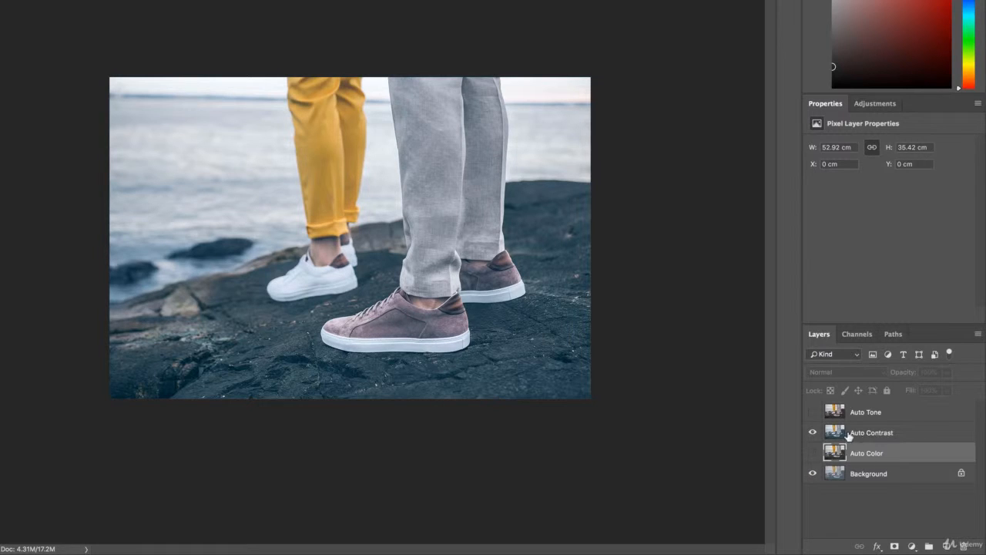
{"action": "left_click", "coordinate": [813, 455]}
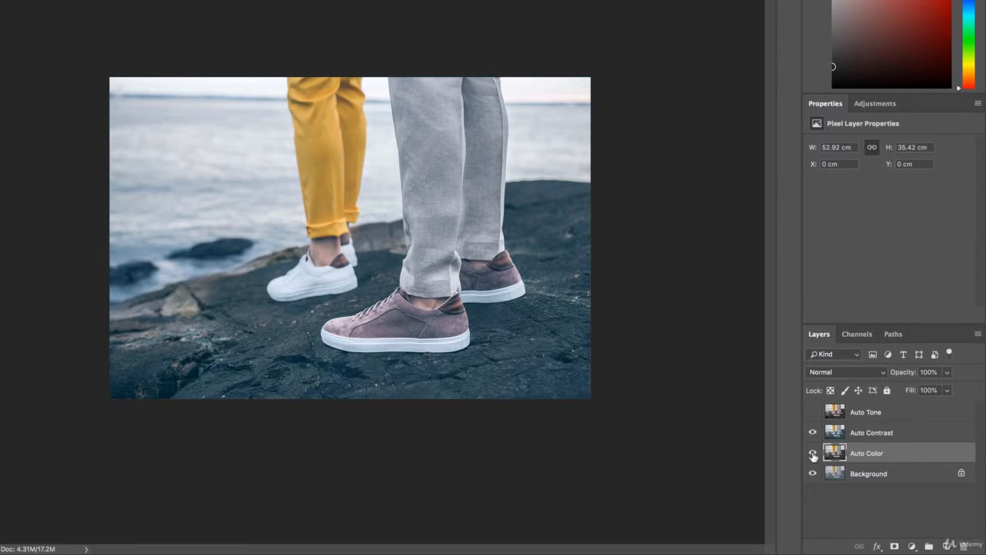
- Switch both Auto Color and Background off and on beneath Auto Contrast to check whether lower layers affect the image
{"action": "left_click", "coordinate": [813, 456]}
{"action": "left_click", "coordinate": [813, 474]}
{"action": "left_click", "coordinate": [813, 456]}
{"action": "left_click", "coordinate": [812, 476]}
{"action": "left_click", "coordinate": [813, 456]}
{"action": "left_click", "coordinate": [814, 474]}
{"action": "left_click", "coordinate": [813, 456]}
{"action": "left_click", "coordinate": [813, 475]}
- Show the Auto Tone layer above Auto Contrast and select it
{"action": "left_click", "coordinate": [883, 435]}
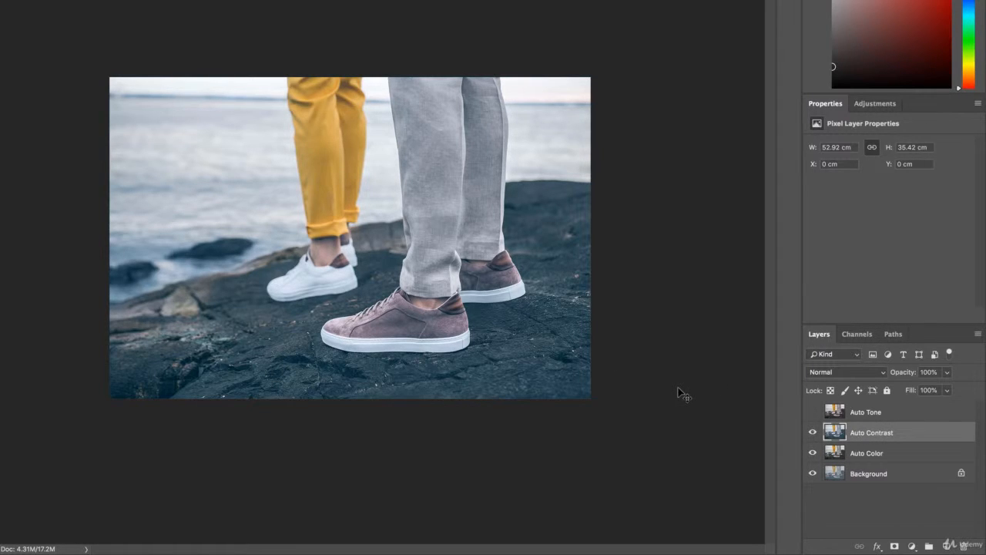
{"action": "left_click", "coordinate": [813, 413]}
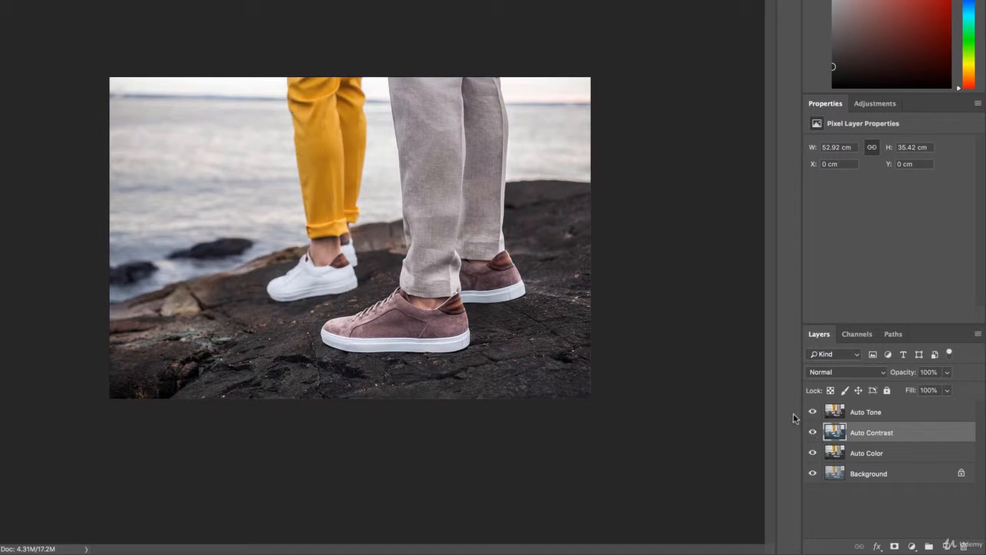
{"action": "left_click", "coordinate": [870, 416]}
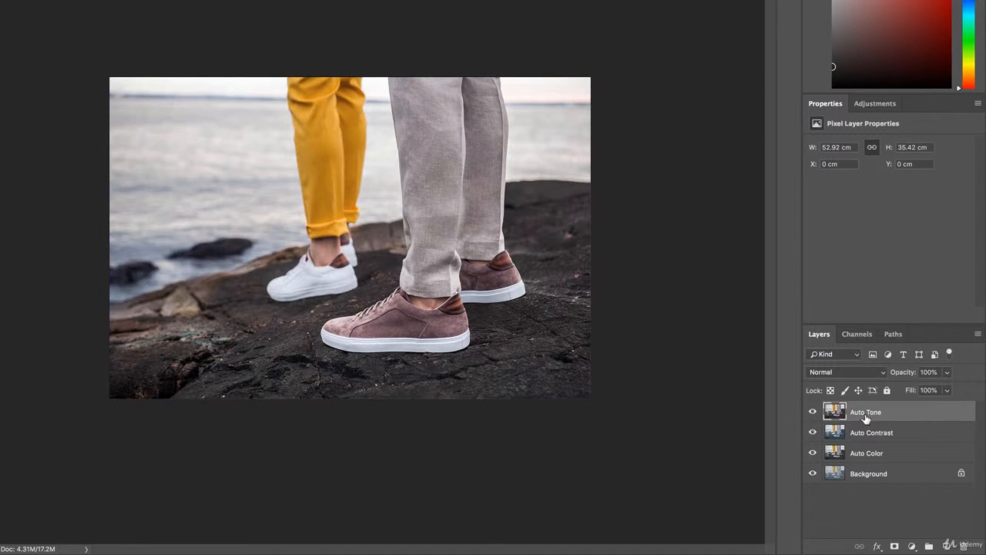
- Move Auto Color above Auto Contrast in the layer stack, and return Auto Contrast to its place above Auto Color
{"action": "left_click", "coordinate": [875, 455]}
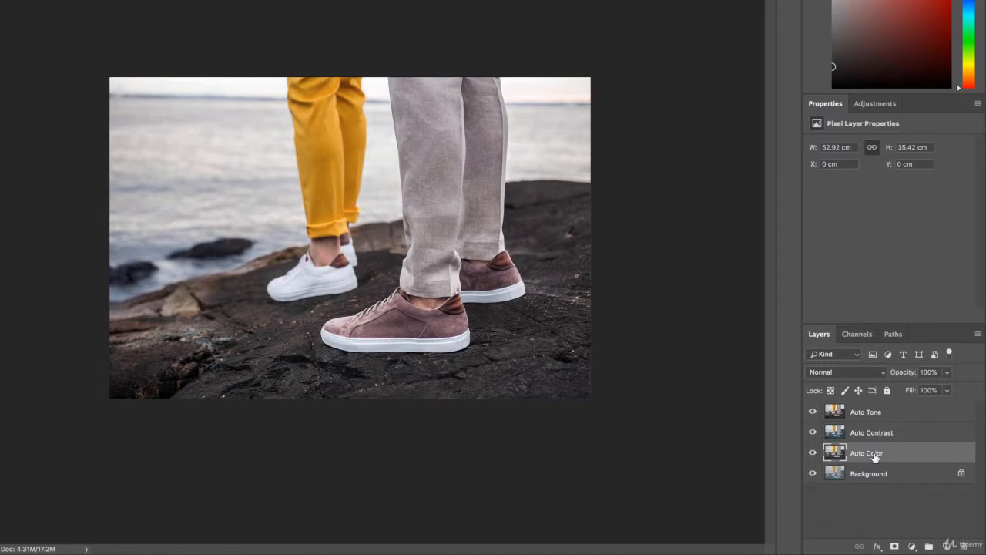
{"action": "left_click_drag", "start_coordinate": [876, 456], "coordinate": [869, 426]}
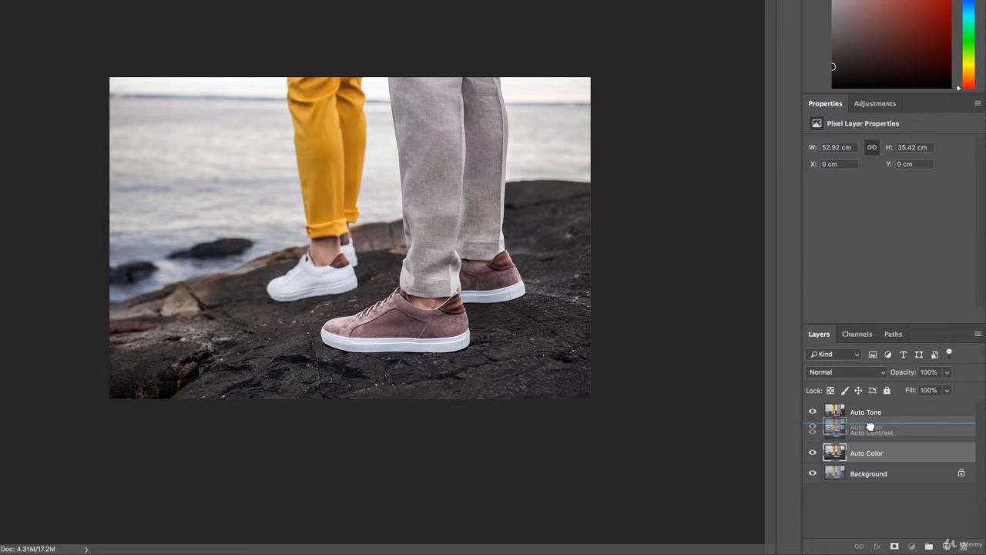
{"action": "mouse_move", "coordinate": [870, 426]}
{"action": "left_mouse_down"}
{"action": "mouse_move", "coordinate": [872, 393]}
{"action": "mouse_move", "coordinate": [827, 372]}
{"action": "mouse_move", "coordinate": [824, 432]}
{"action": "mouse_move", "coordinate": [862, 478]}
{"action": "mouse_move", "coordinate": [861, 411]}
{"action": "mouse_move", "coordinate": [861, 429]}
{"action": "mouse_move", "coordinate": [861, 412]}
{"action": "mouse_move", "coordinate": [876, 410]}
{"action": "mouse_move", "coordinate": [869, 398]}
{"action": "mouse_move", "coordinate": [870, 408]}
{"action": "left_mouse_up"}
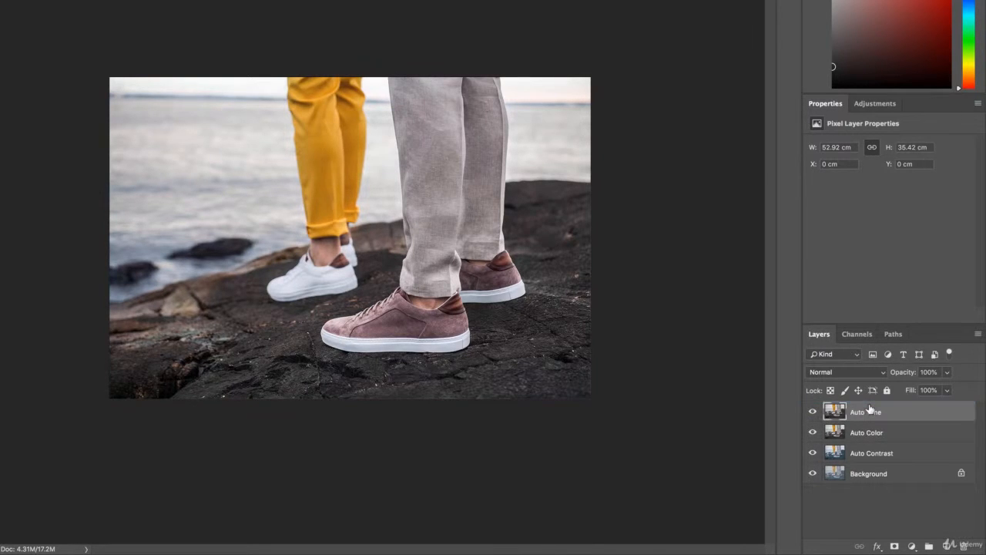
{"action": "mouse_move", "coordinate": [876, 456]}
{"action": "left_mouse_down"}
{"action": "mouse_move", "coordinate": [868, 407]}
{"action": "mouse_move", "coordinate": [871, 438]}
{"action": "left_mouse_up"}
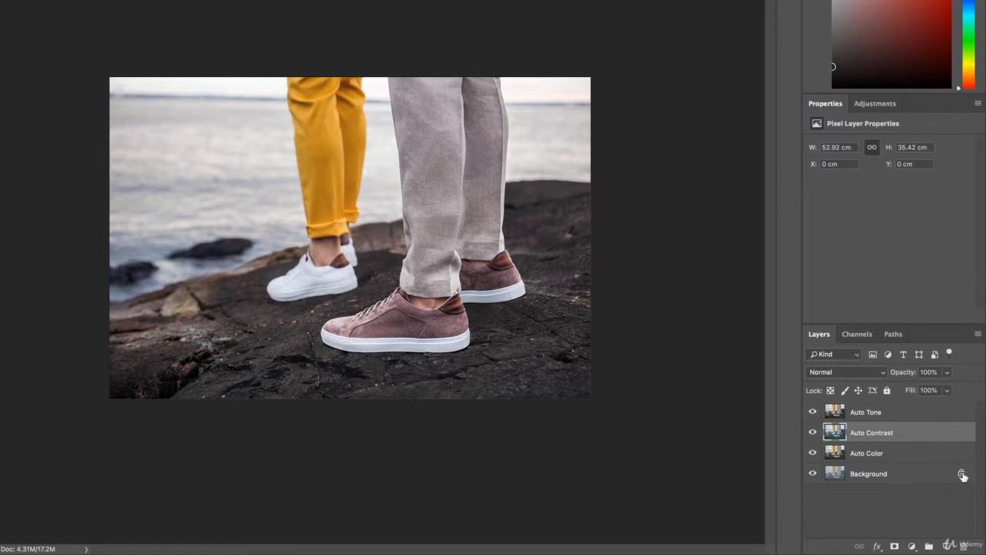
- Try to move the locked Background layer above Auto Color in the layer stack
{"action": "left_click_drag", "start_coordinate": [875, 476], "coordinate": [872, 445]}
{"action": "double_click", "coordinate": [870, 474]}
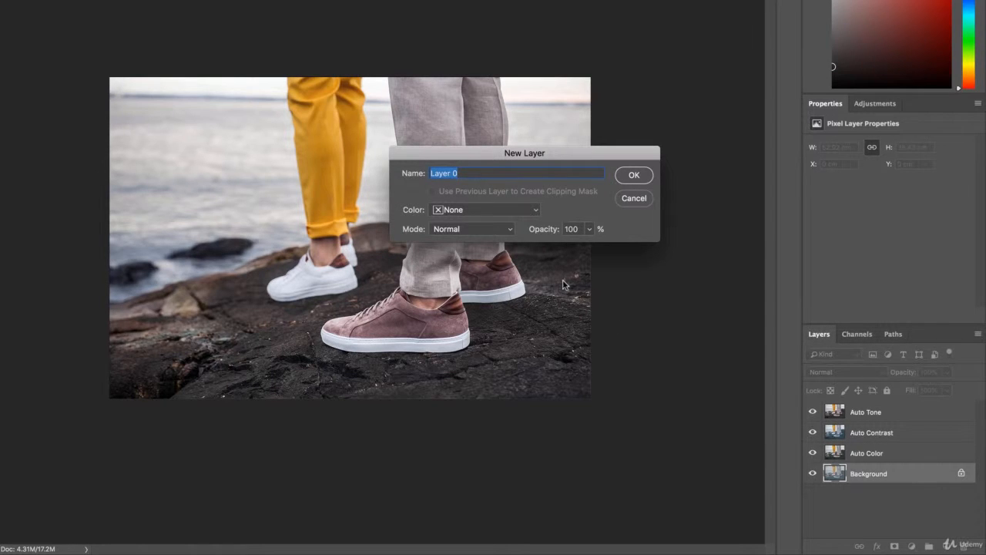
{"action": "left_click", "coordinate": [634, 198]}
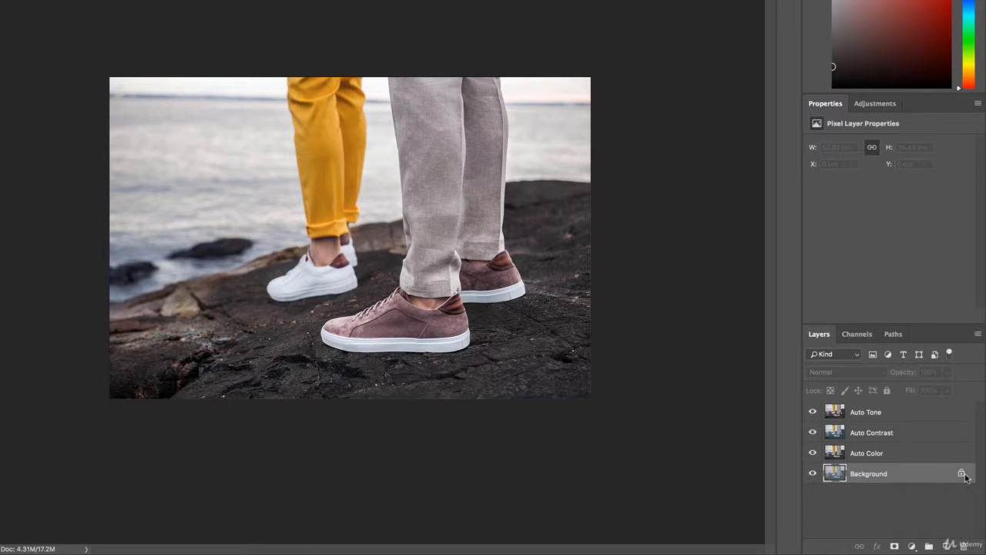
- Convert the Background into a regular layer named Original and move it above Auto Tone
{"action": "double_click", "coordinate": [858, 476]}
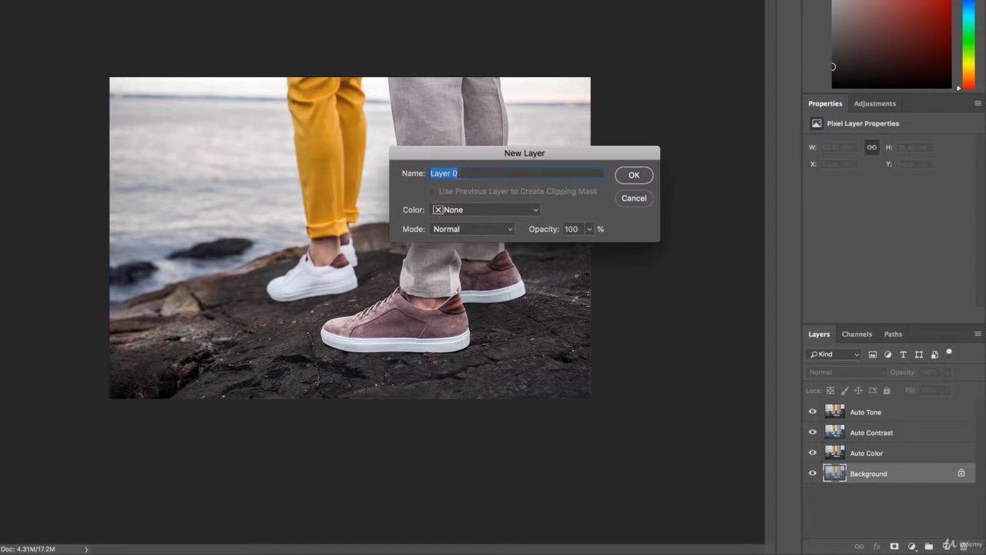
{"action": "type", "text": "Original"}
{"action": "key", "text": "Return"}
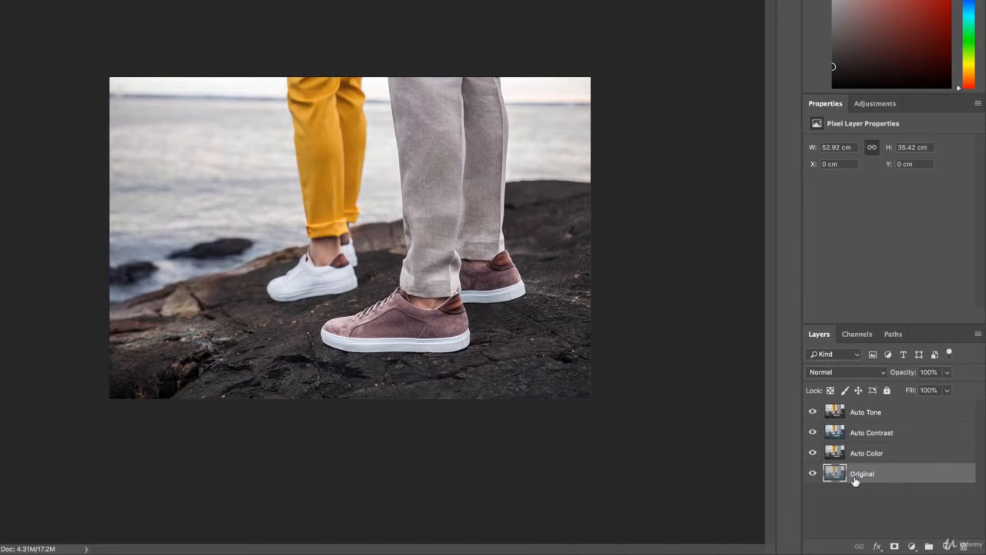
{"action": "left_click_drag", "start_coordinate": [889, 475], "coordinate": [883, 413]}
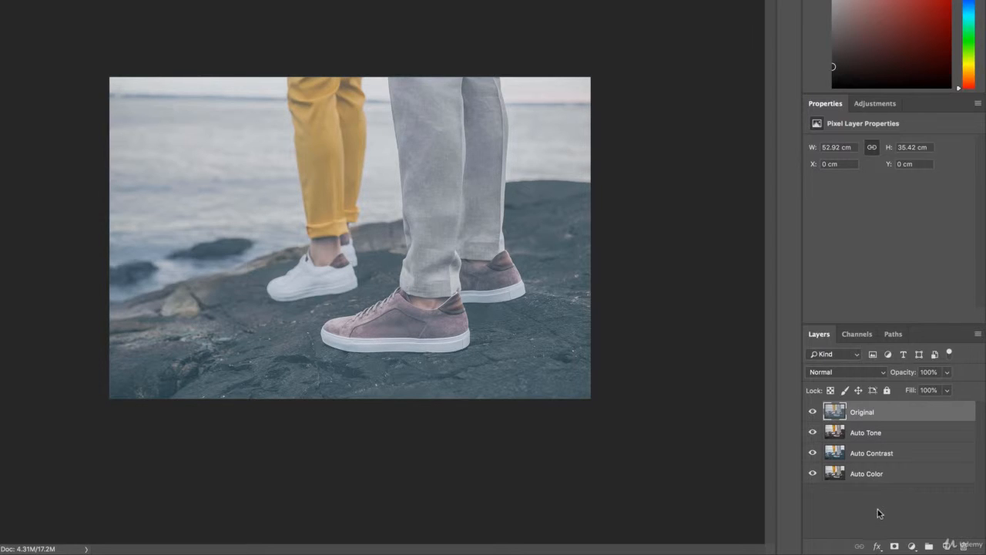
- Hide the Original layer and select Auto Tone, Auto Contrast and Auto Color in turn
{"action": "left_click", "coordinate": [812, 413]}
{"action": "left_click", "coordinate": [868, 436]}
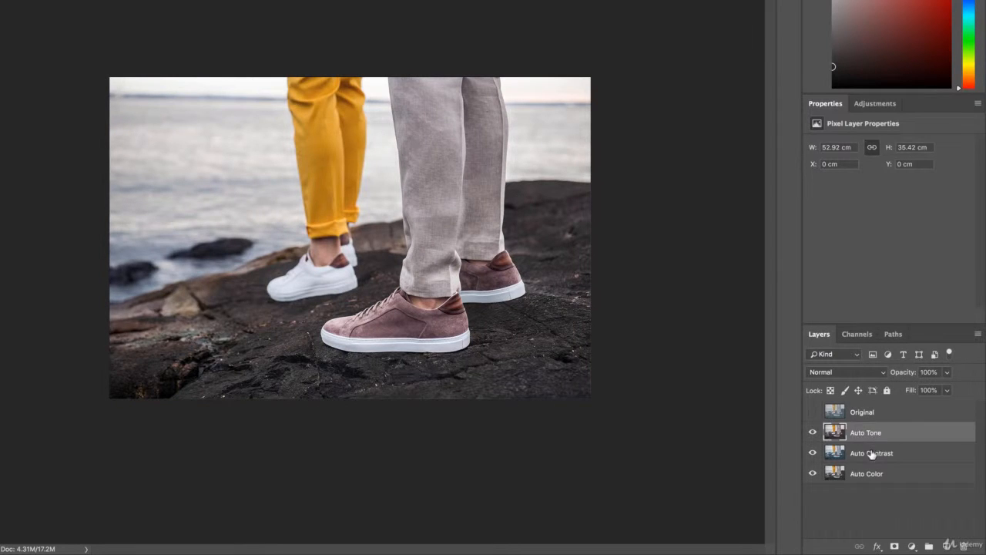
{"action": "left_click", "coordinate": [873, 455]}
{"action": "left_click", "coordinate": [871, 472]}
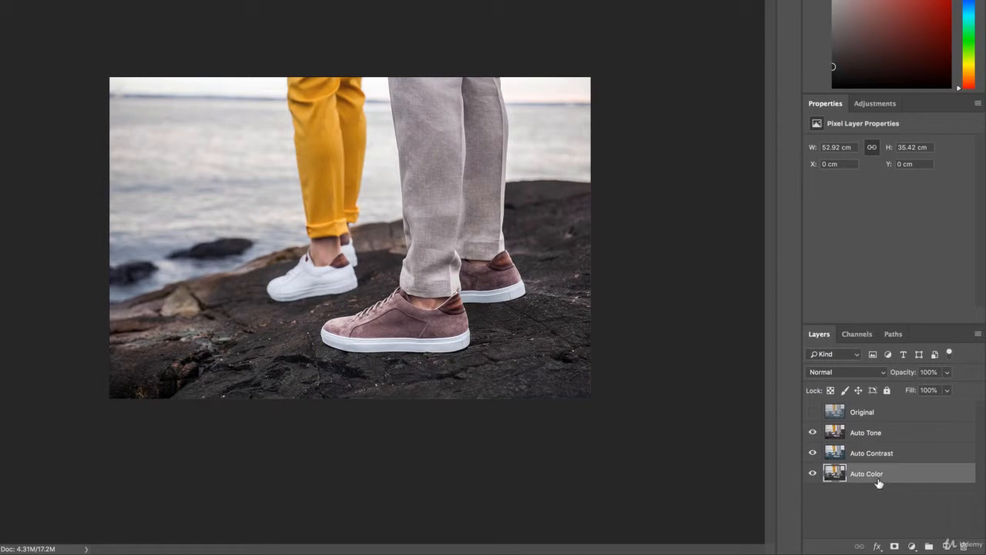
- Compare Auto Tone with Auto Contrast by switching the Auto Tone layer off and on, leaving it shown
{"action": "left_click", "coordinate": [813, 433]}
{"action": "left_click", "coordinate": [813, 433]}
{"action": "left_click", "coordinate": [893, 439]}
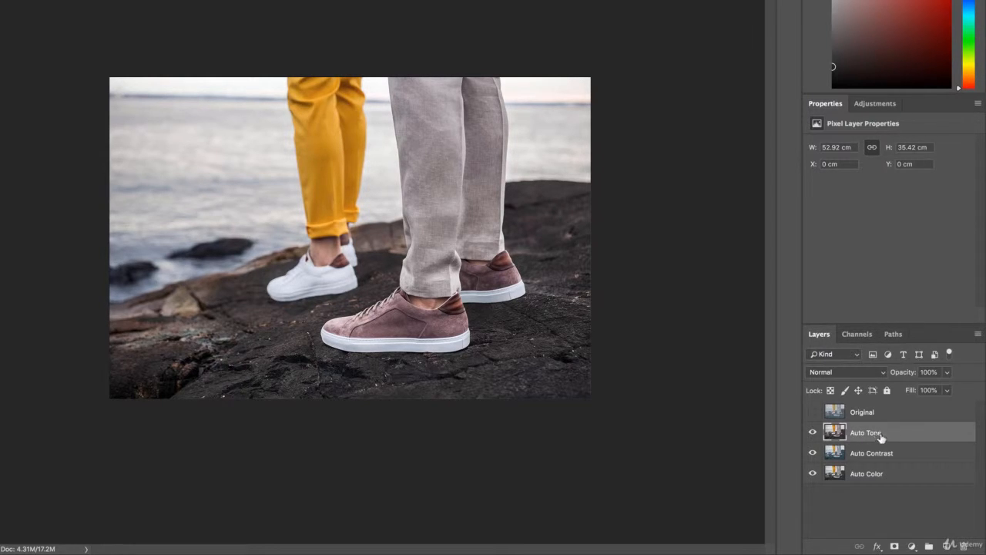
{"action": "left_click", "coordinate": [814, 432]}
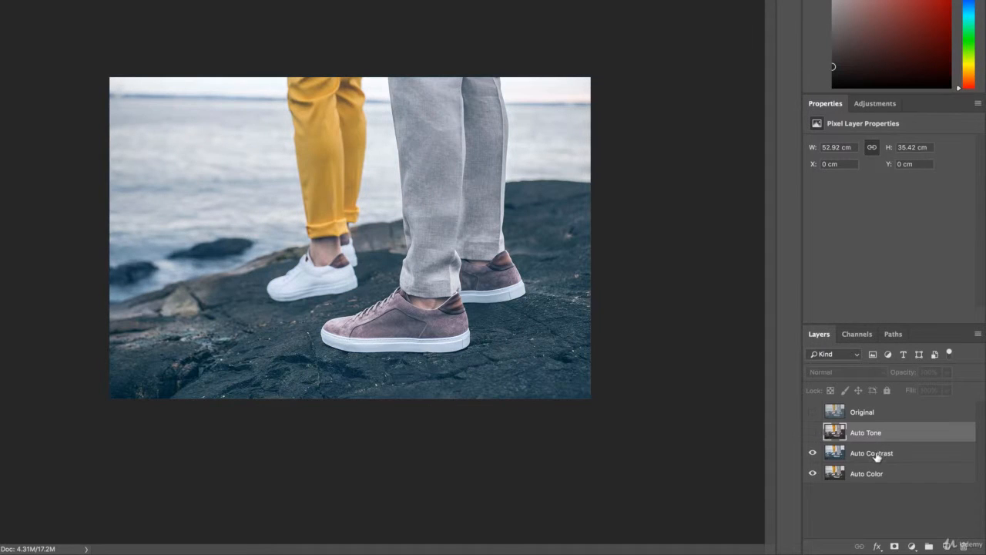
{"action": "left_click", "coordinate": [854, 454]}
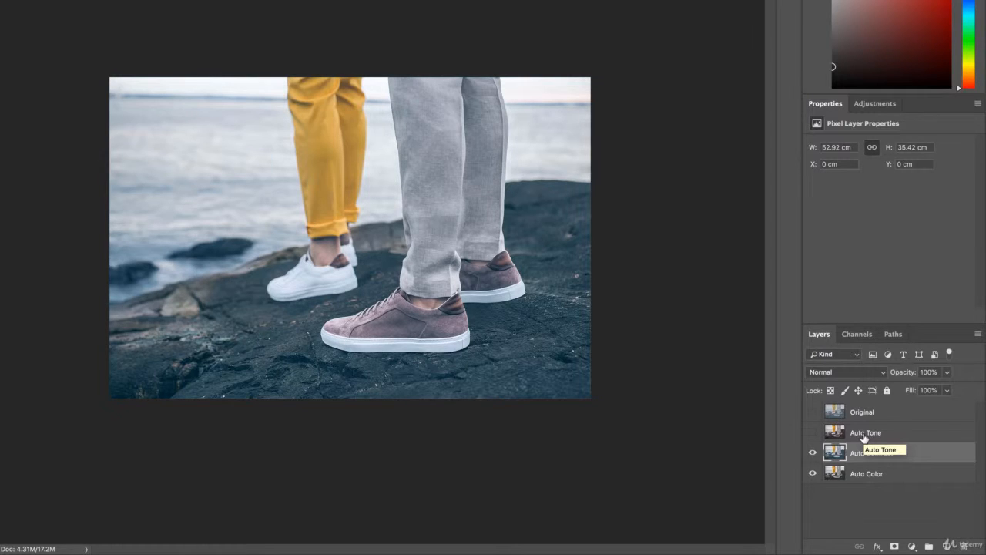
{"action": "left_click", "coordinate": [812, 432]}
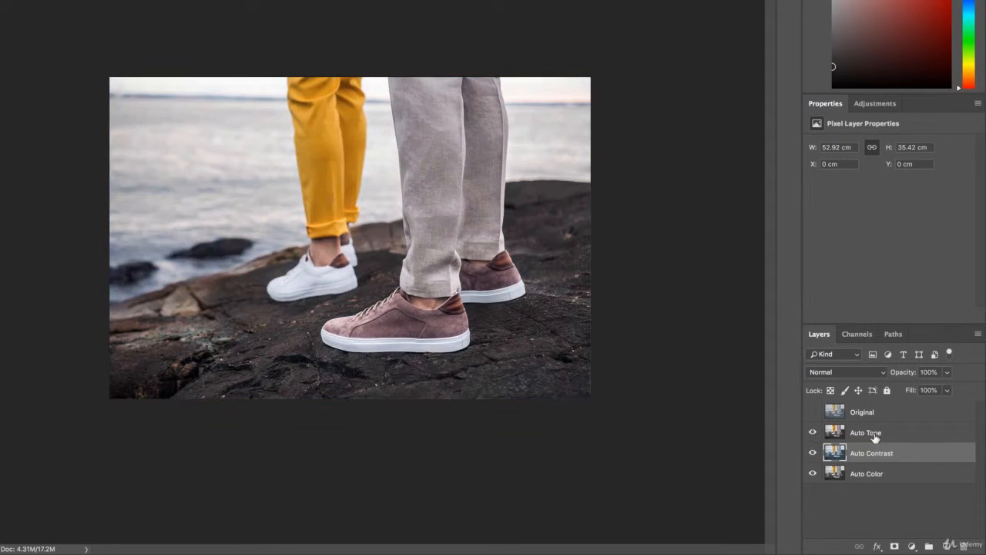
- Apply the Auto Tone correction to the Auto Tone layer
{"action": "left_click", "coordinate": [879, 435]}
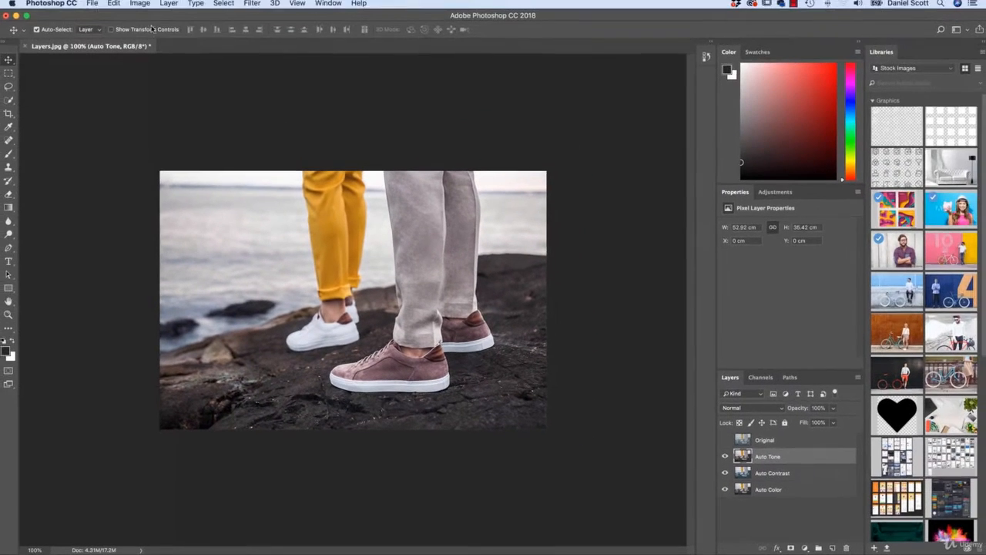
{"action": "left_click", "coordinate": [141, 6]}
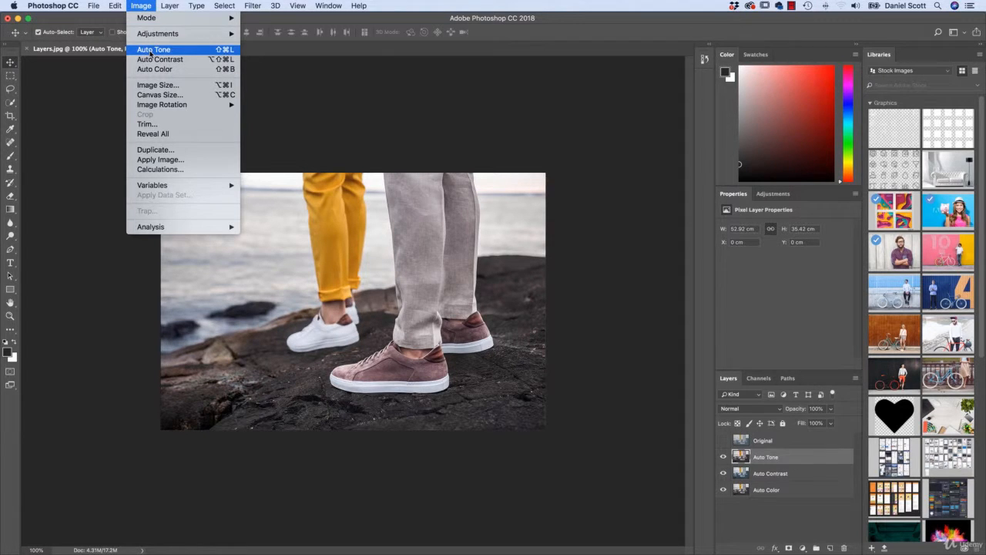
{"action": "left_click", "coordinate": [151, 50]}
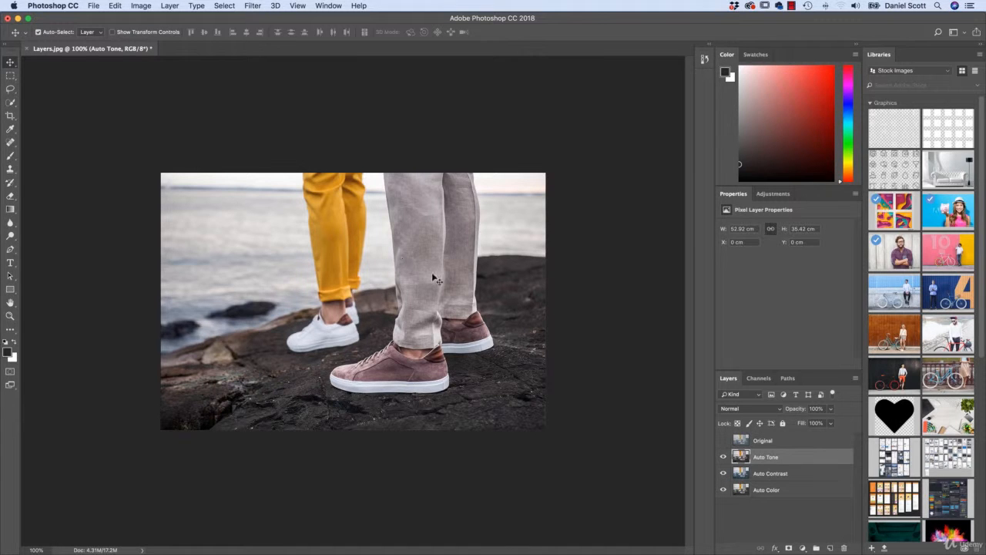
- Save the layered document as Layers.psd in Photoshop format in the 01 Layers folder, with Layers and Embed Color Profile enabled
{"action": "left_click", "coordinate": [93, 5]}
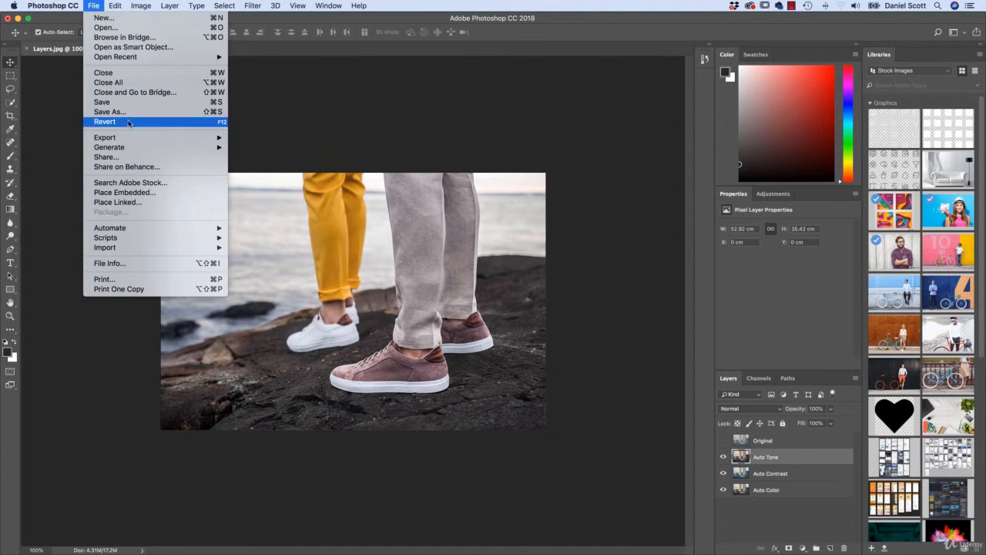
{"action": "left_click", "coordinate": [121, 108]}
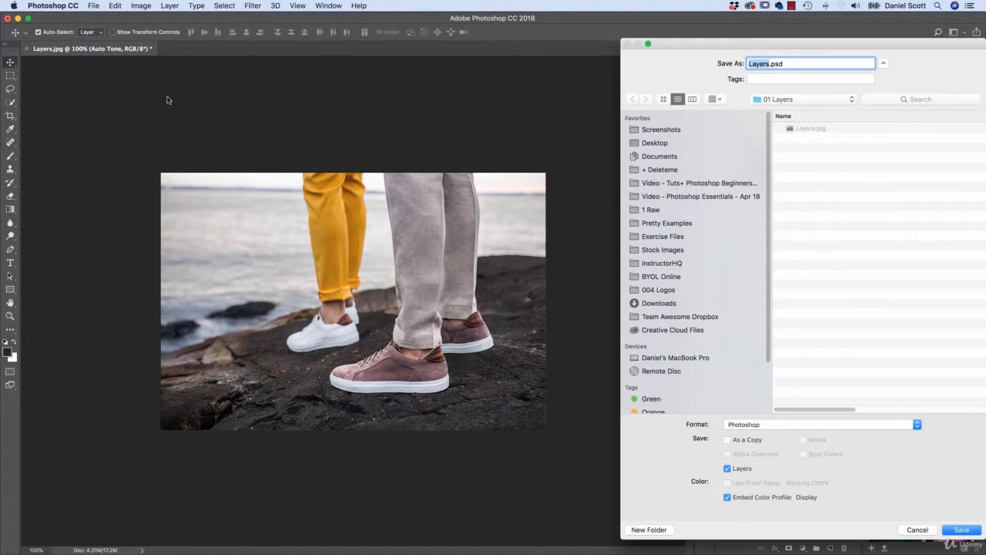
{"action": "left_click_drag", "start_coordinate": [698, 46], "coordinate": [520, 39]}
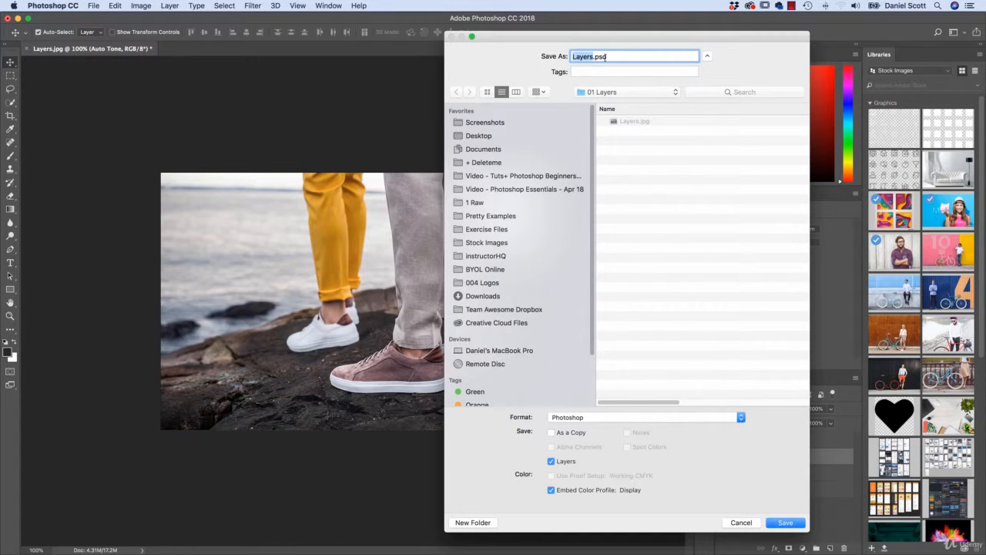
{"action": "left_click", "coordinate": [707, 59]}
{"action": "left_click_drag", "start_coordinate": [705, 41], "coordinate": [599, 43]}
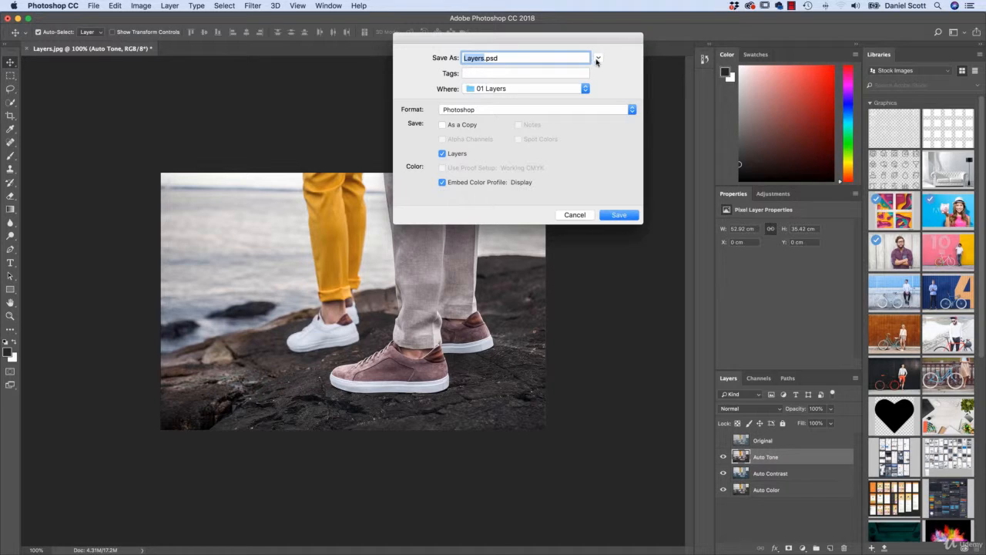
{"action": "left_click", "coordinate": [597, 60]}
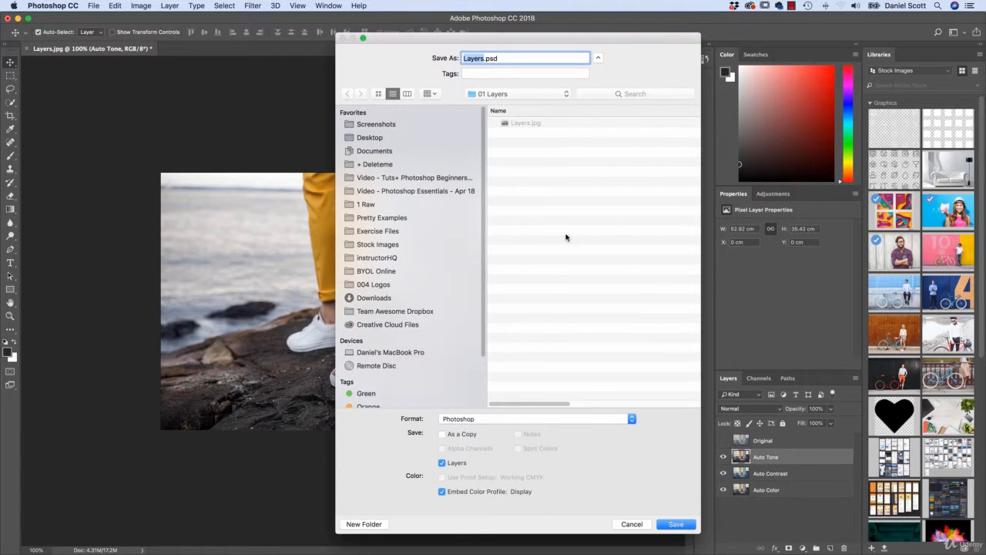
{"action": "left_click_drag", "start_coordinate": [699, 532], "coordinate": [715, 347]}
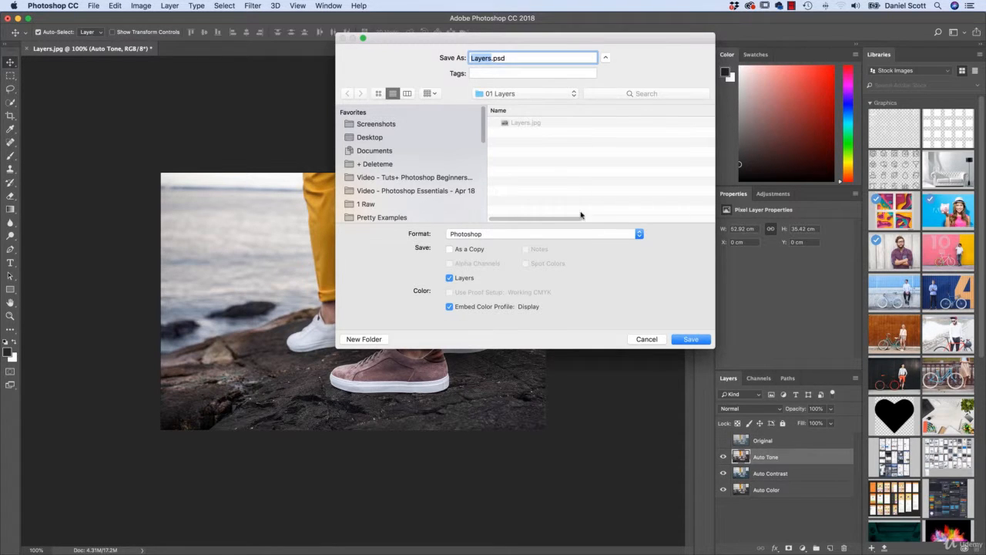
{"action": "left_click", "coordinate": [605, 58]}
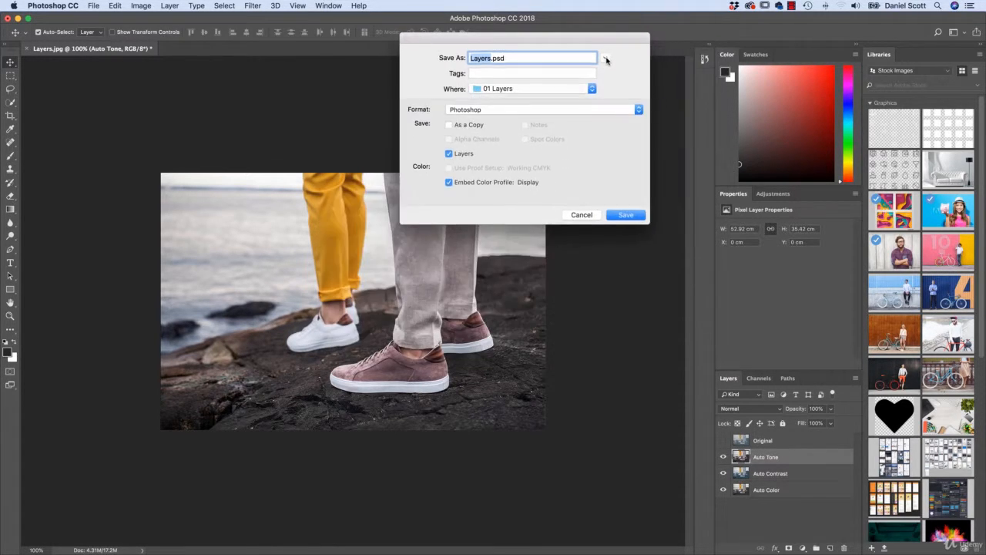
{"action": "left_click", "coordinate": [605, 59]}
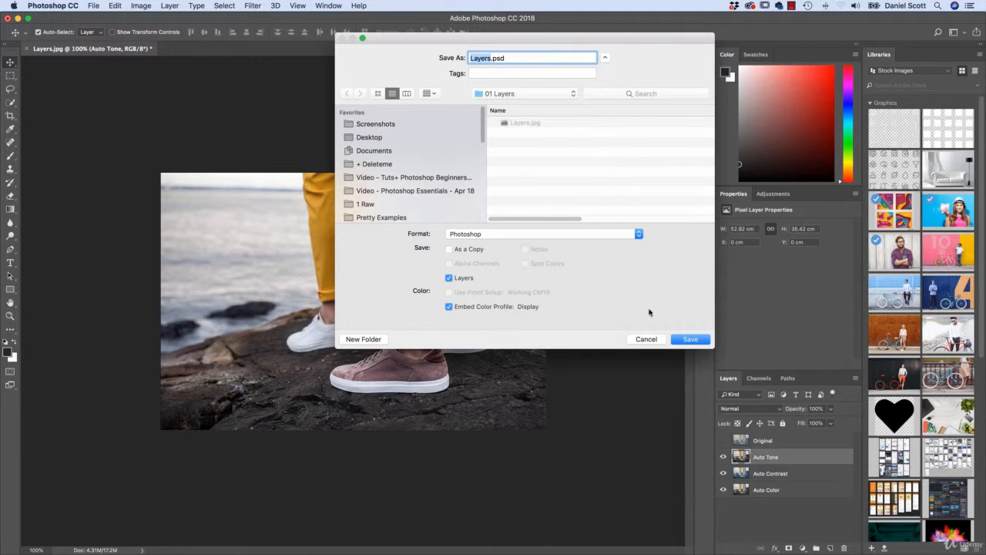
{"action": "left_click", "coordinate": [690, 339]}
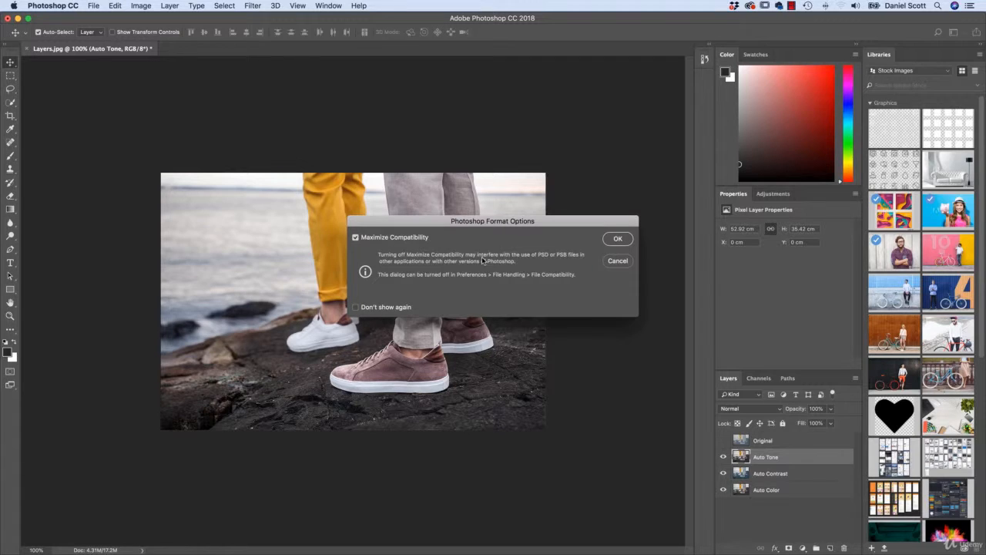
- Accept the Photoshop format options with Maximize Compatibility turned on
{"action": "left_click", "coordinate": [355, 238]}
{"action": "left_click", "coordinate": [356, 238]}
{"action": "left_click_drag", "start_coordinate": [524, 224], "coordinate": [390, 195]}
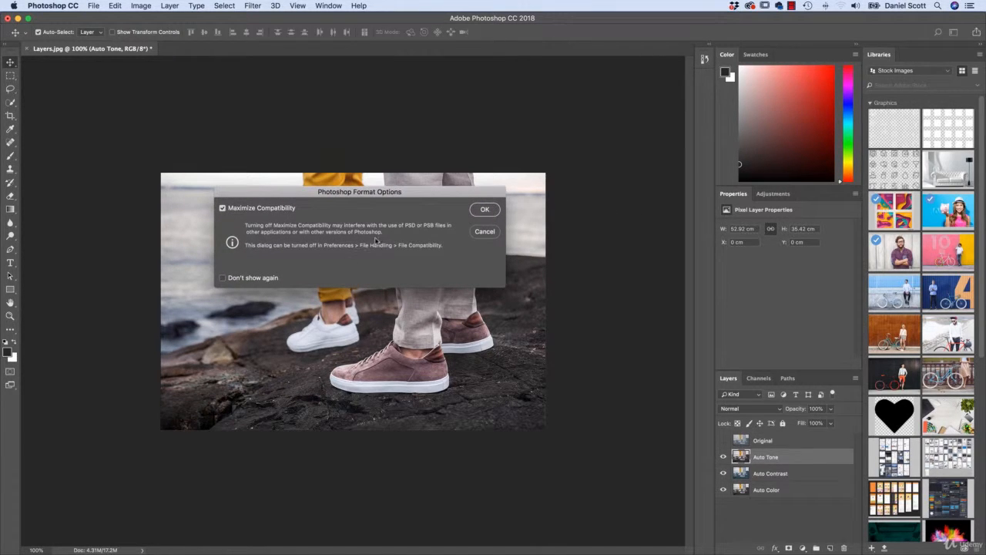
{"action": "left_click", "coordinate": [486, 210]}
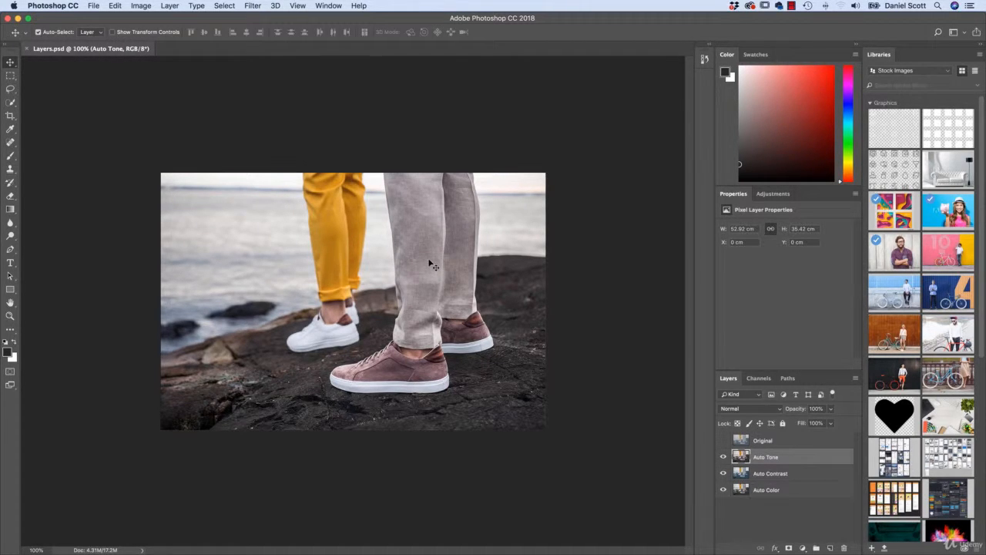
- Close the saved Layers.psd document
{"action": "left_click", "coordinate": [92, 6]}
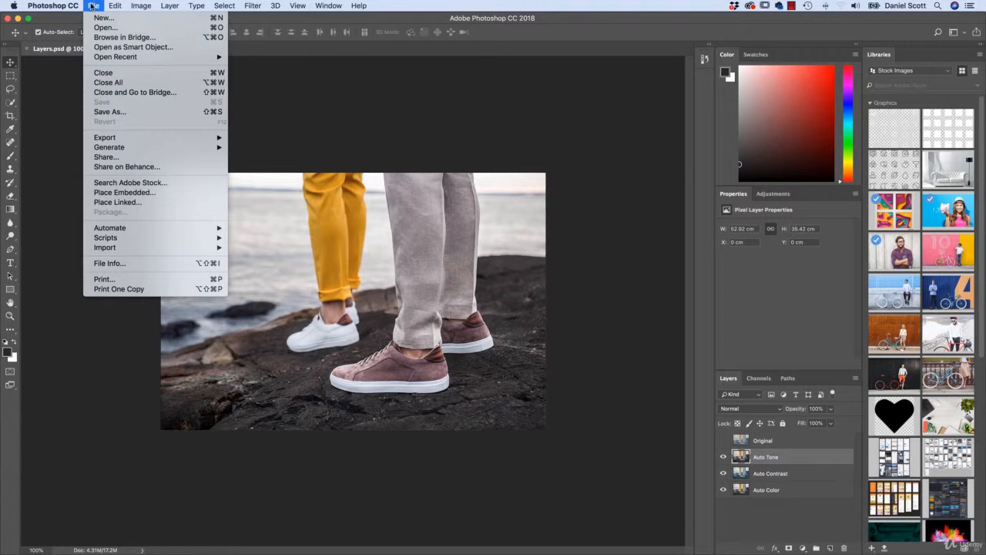
{"action": "mouse_move", "coordinate": [107, 60]}
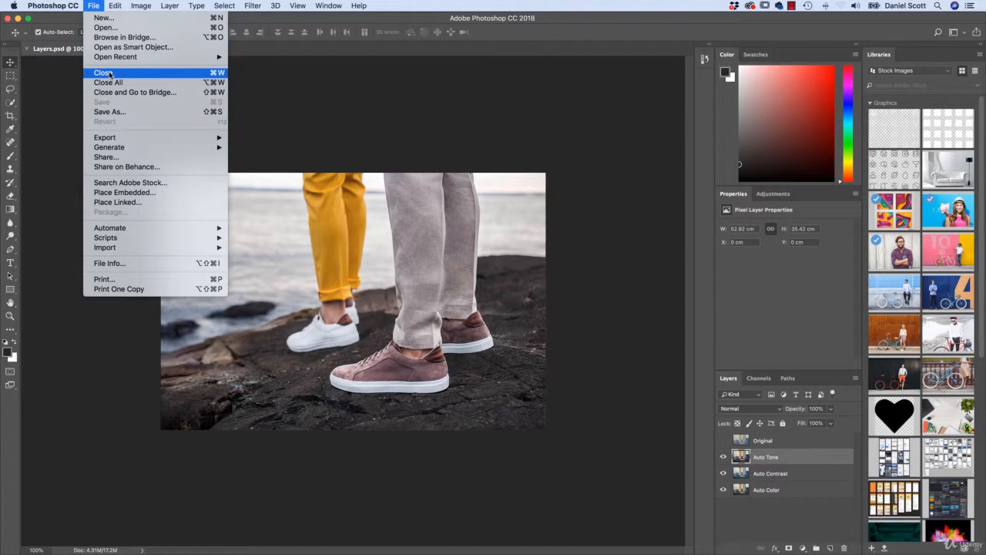